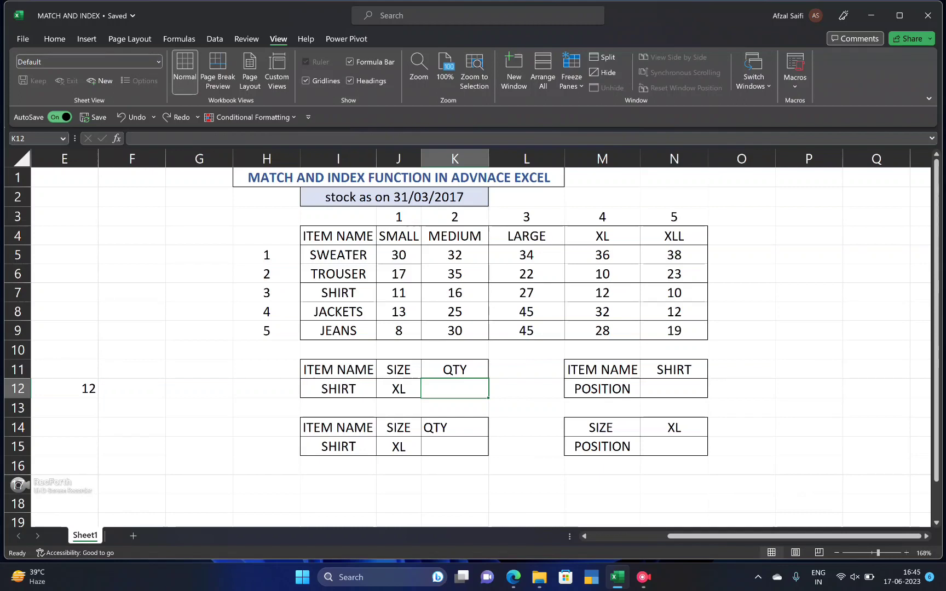
- Enter =INDEX(J5:N9,H7,M3) in cell K12 to return the quantity of XL shirts from the stock table
text(=)
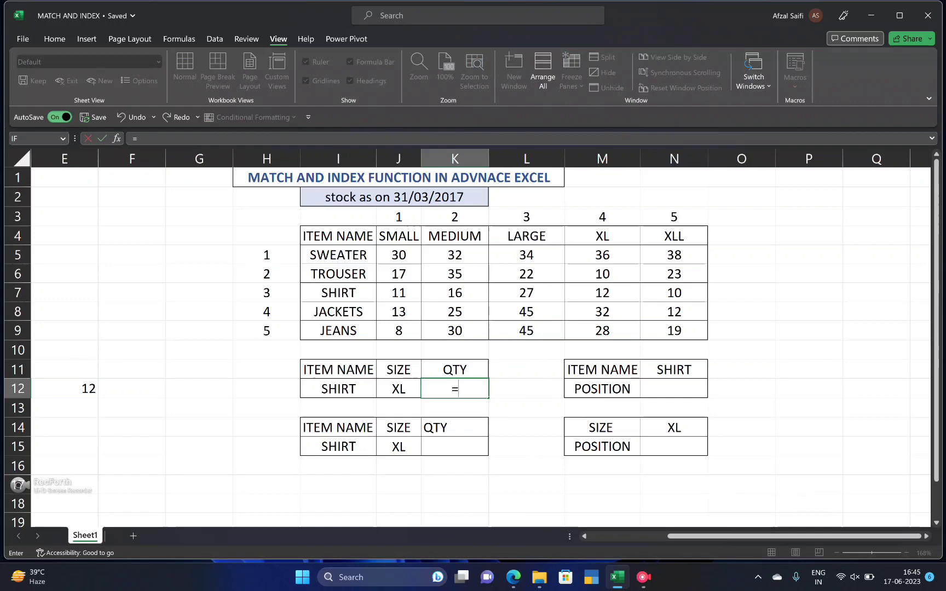
text(ine)
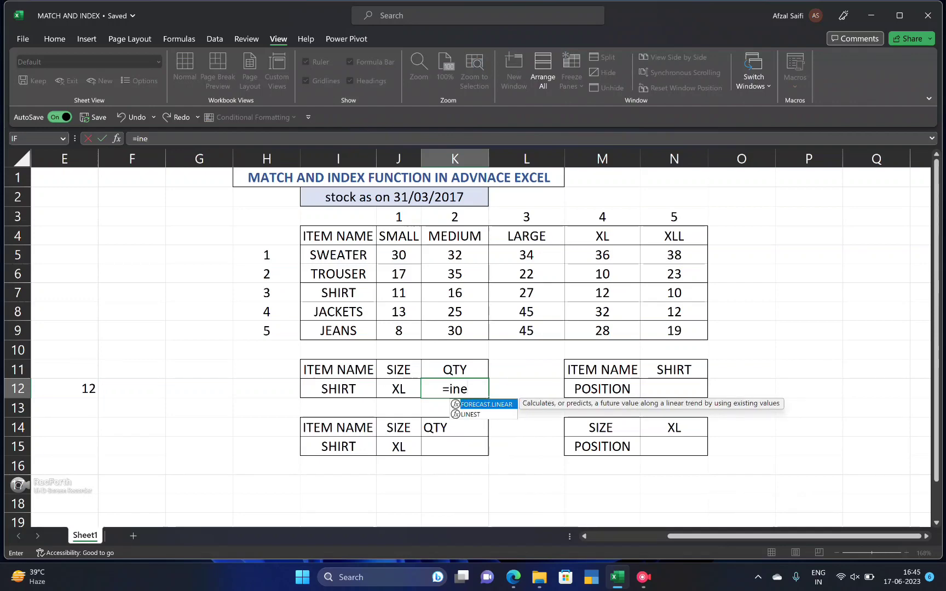
key(BackSpace)
text(de)
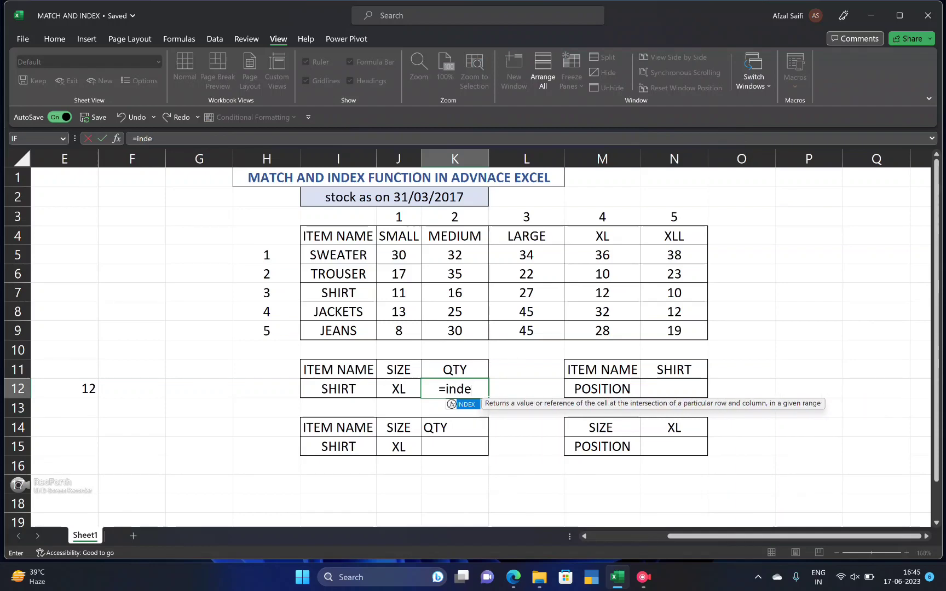
key(Tab)
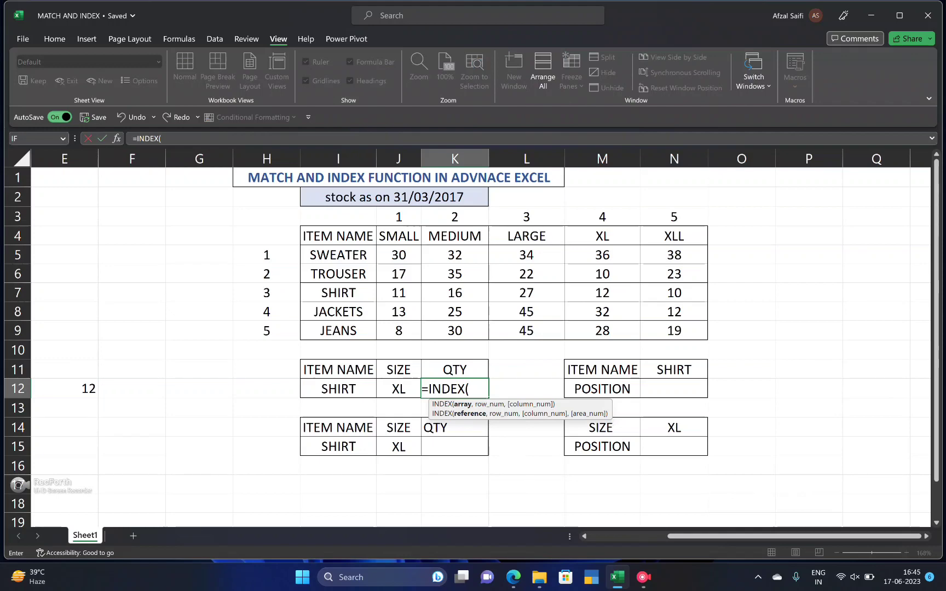
drag(399, 255, 674, 331)
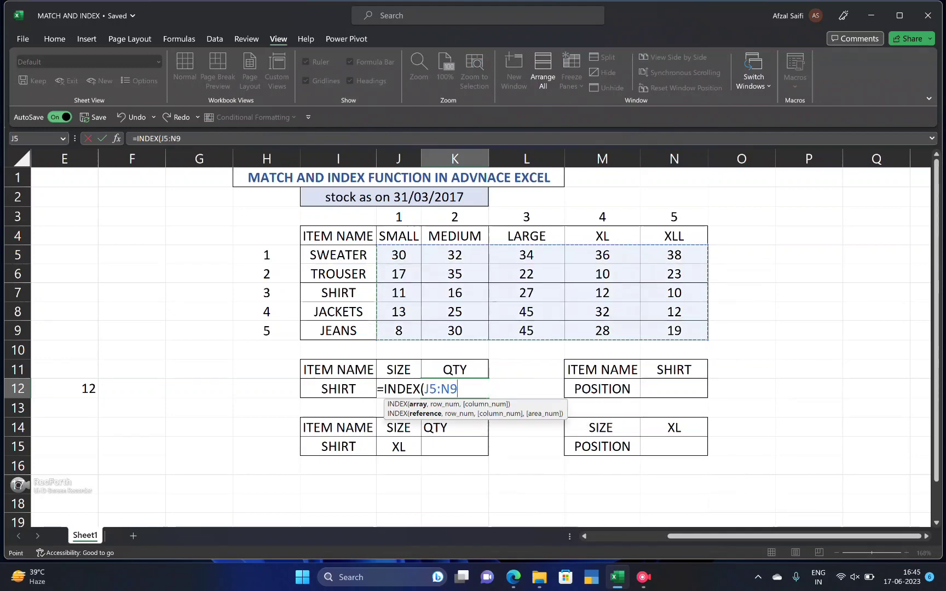
text(,)
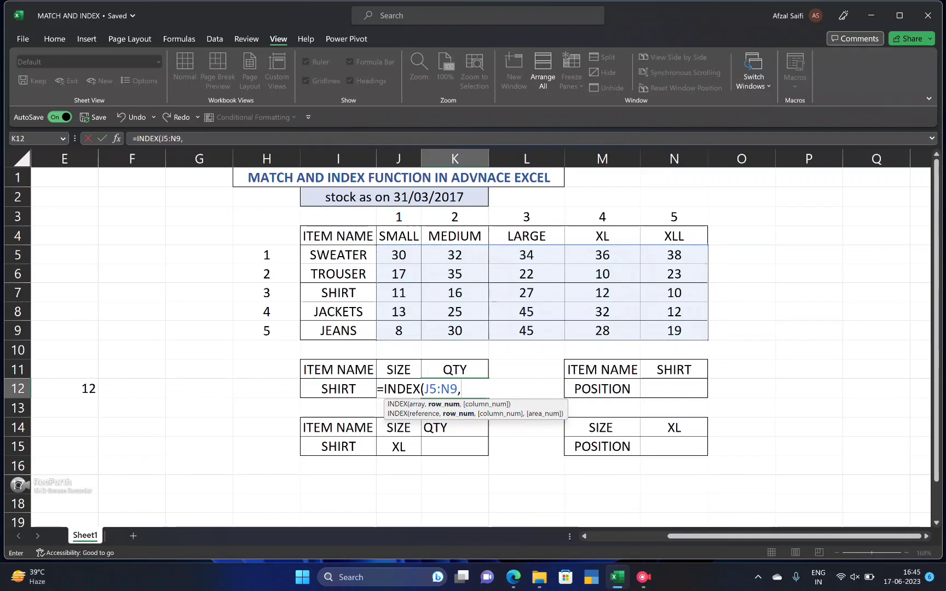
click(267, 293)
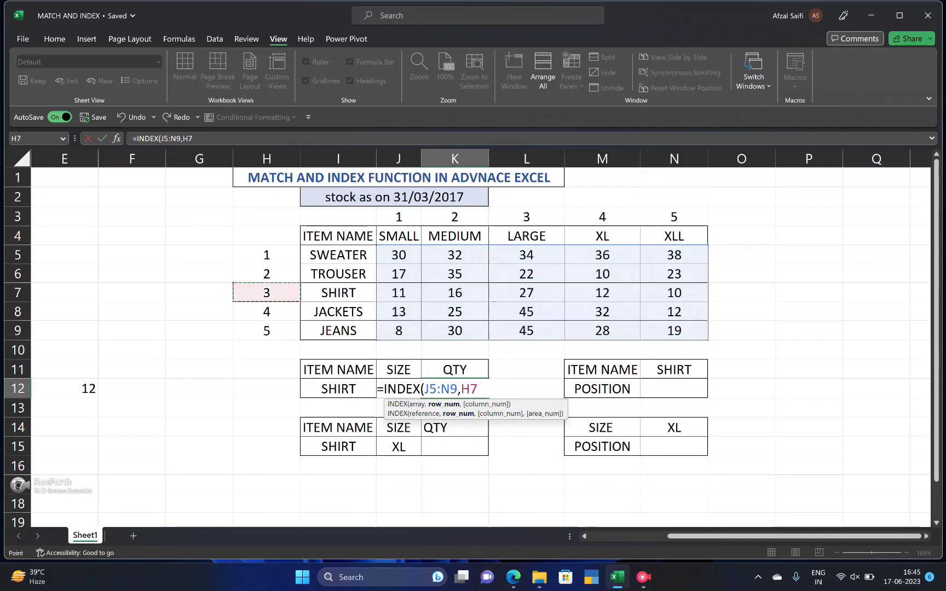
text(,)
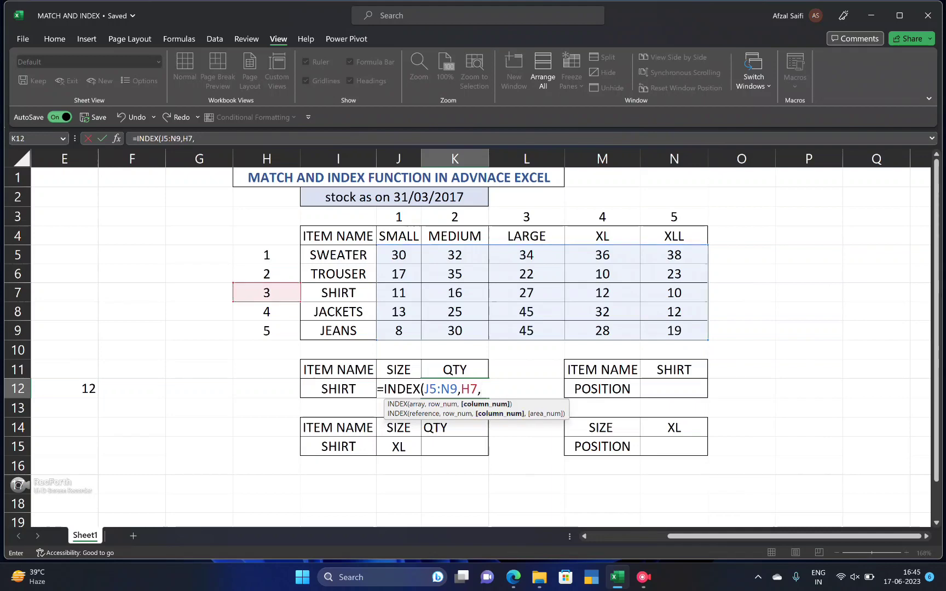
click(602, 216)
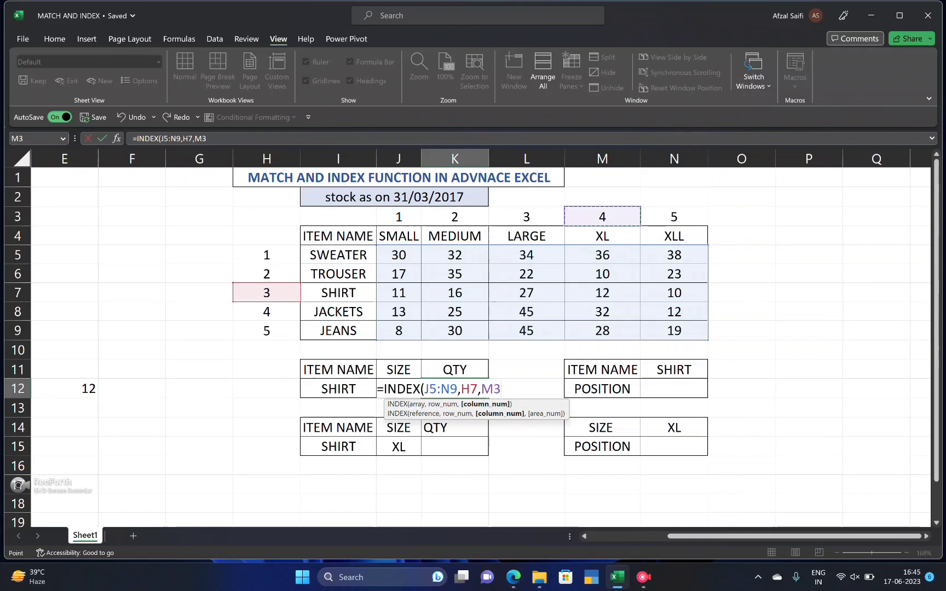
text())
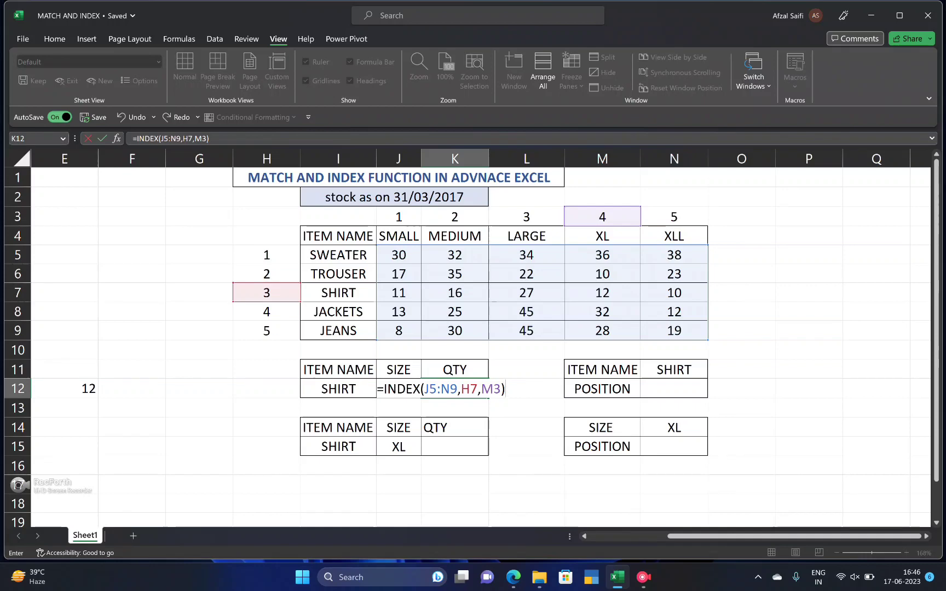
key(Return)
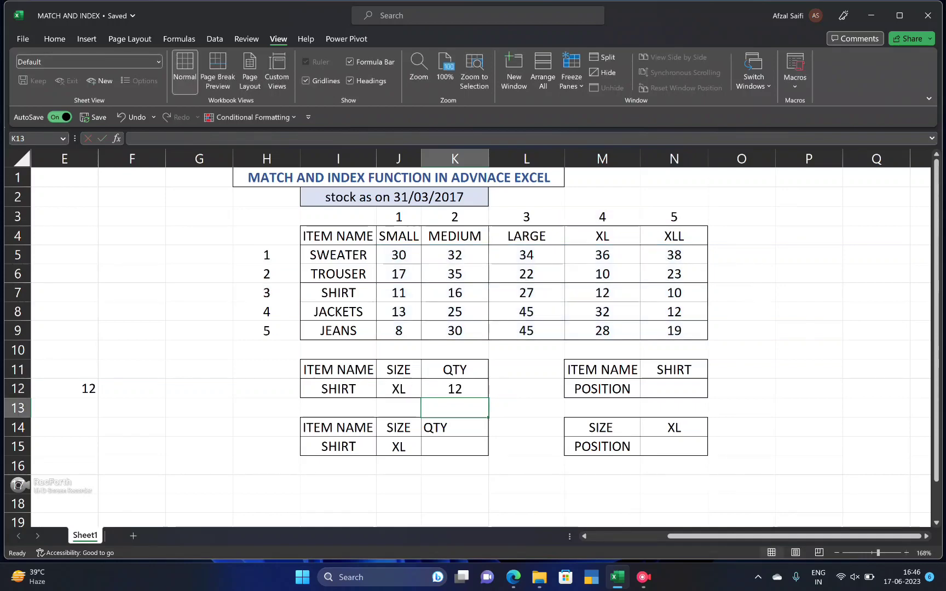
click(602, 293)
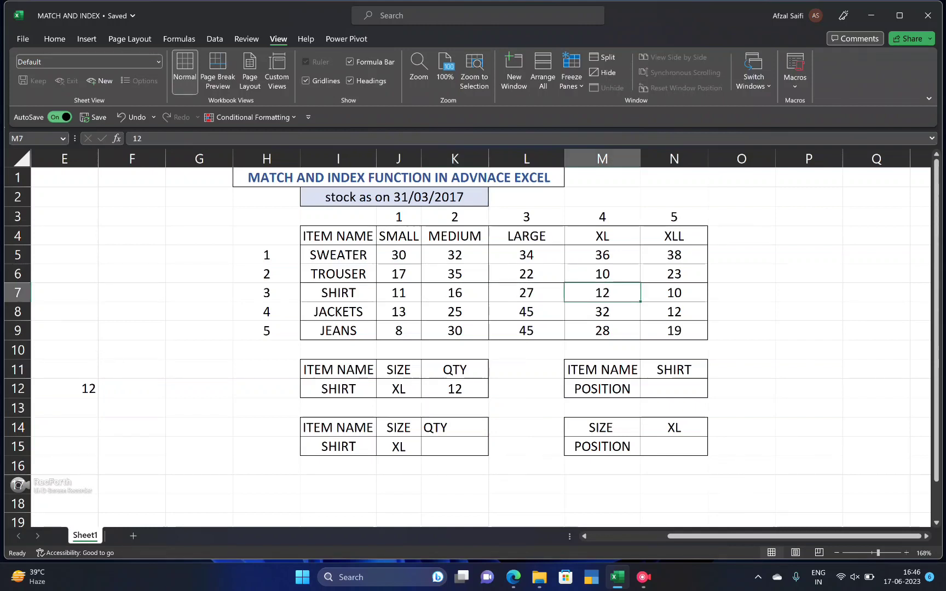
- Enter =MATCH(N11,I5:I9,0) in cell N12 to find the shirt's position among the item names
click(674, 389)
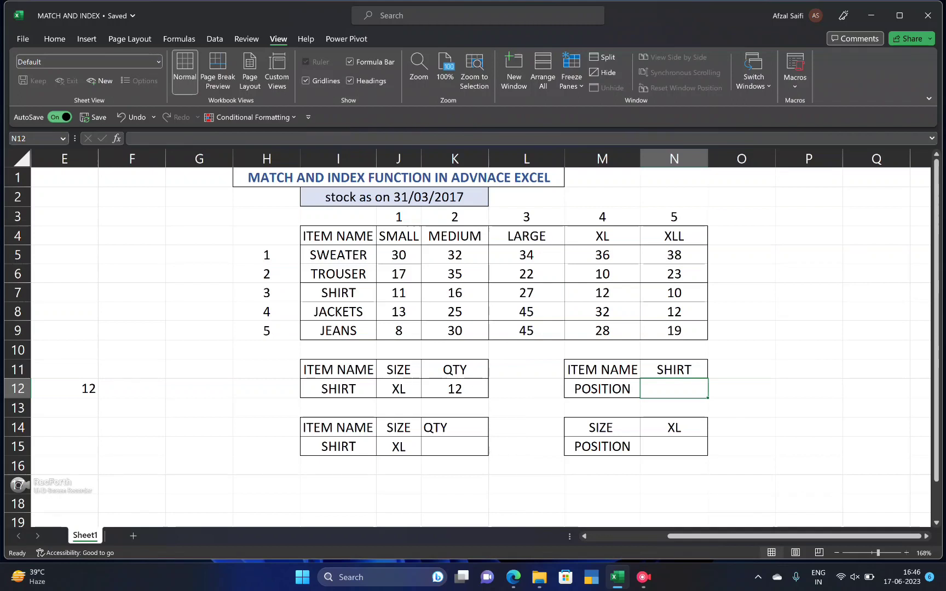
text(=match)
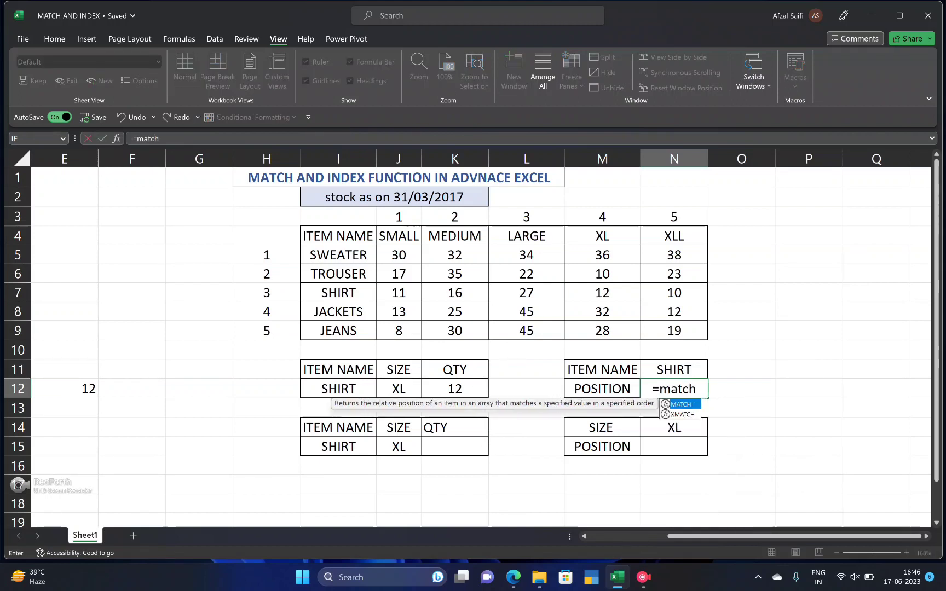
key(Tab)
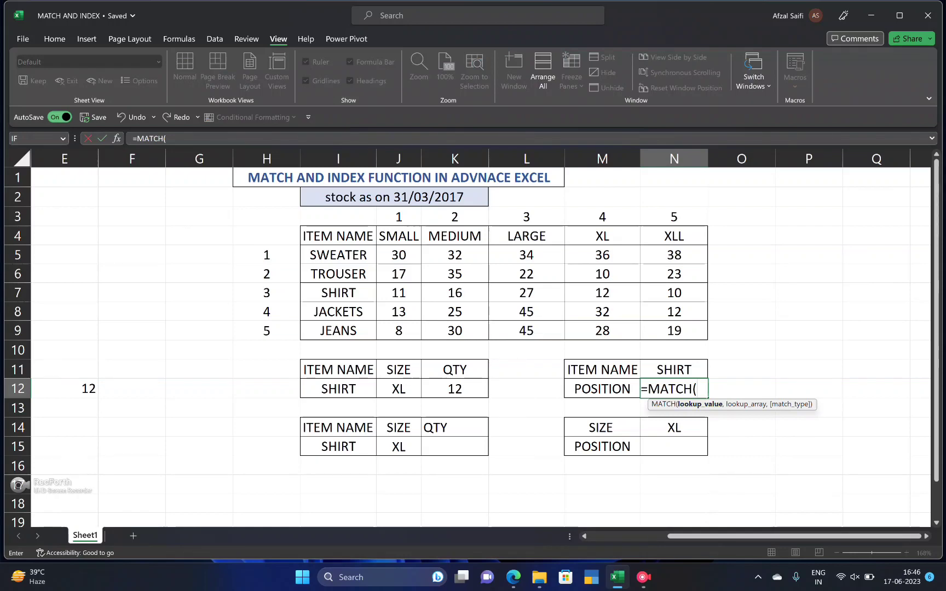
key(Up)
text(,)
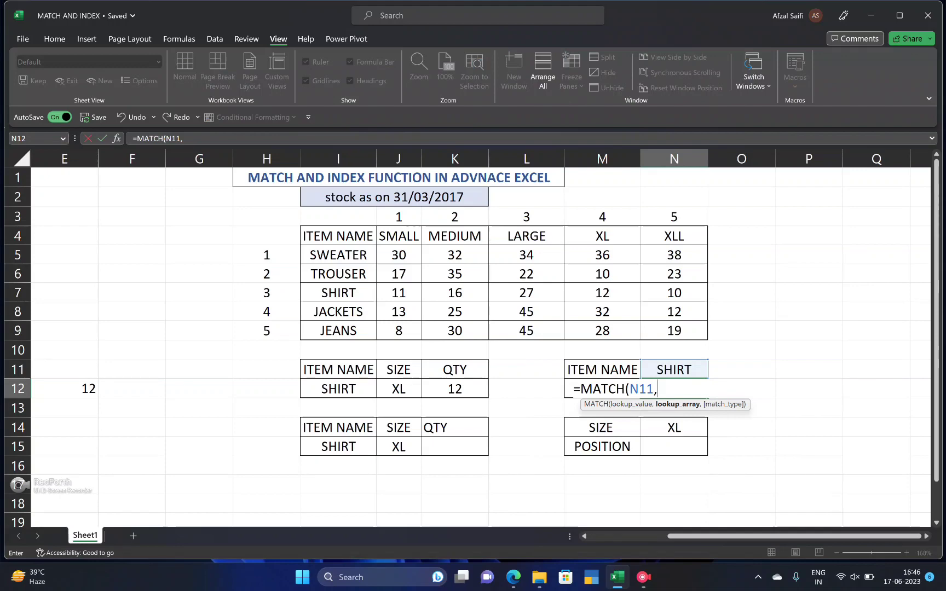
drag(339, 255, 338, 331)
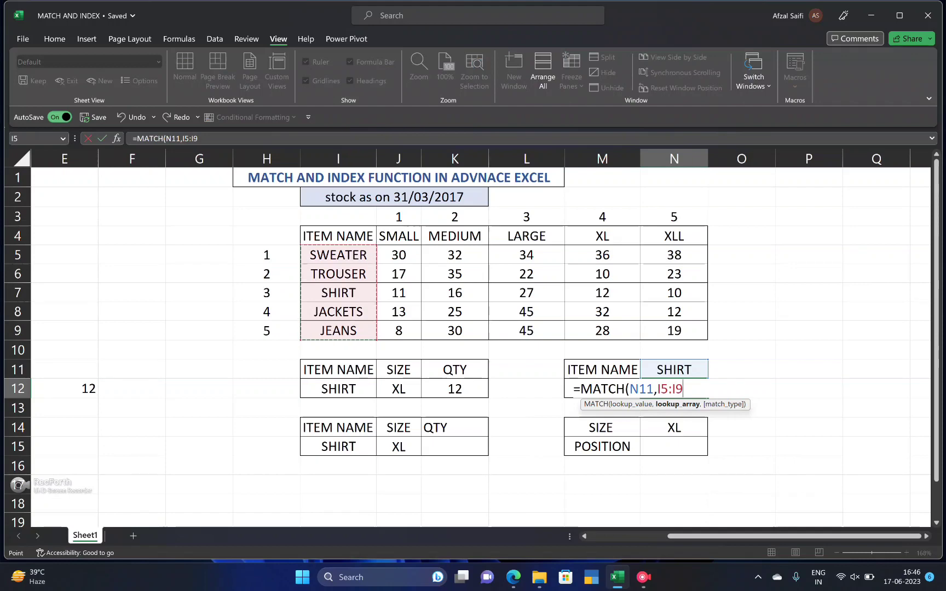
text(,)
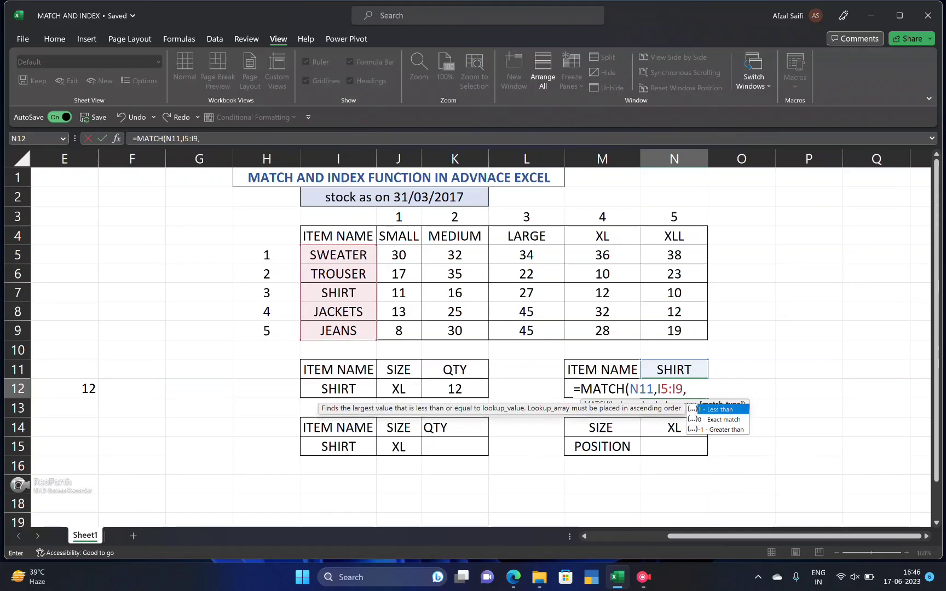
text(0))
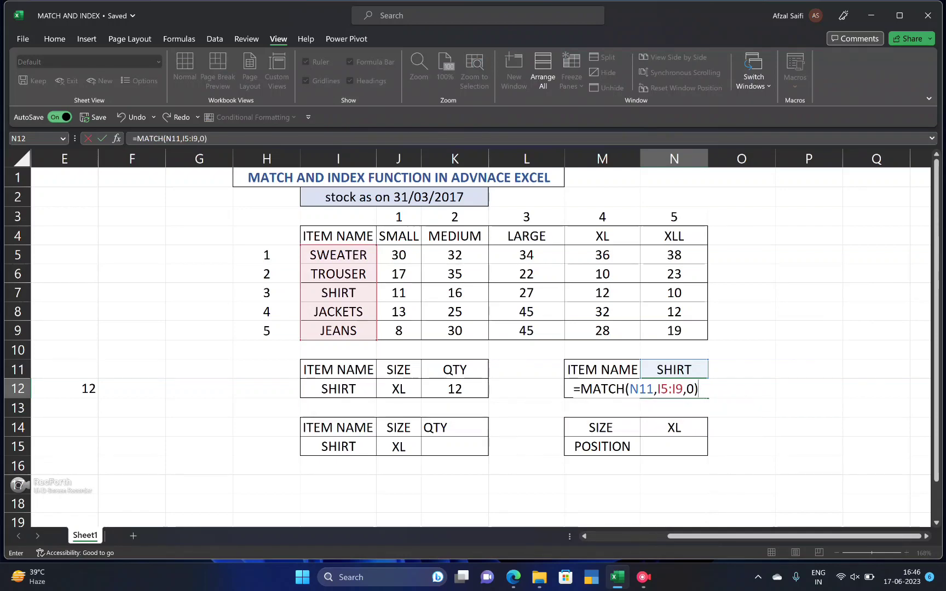
key(Return)
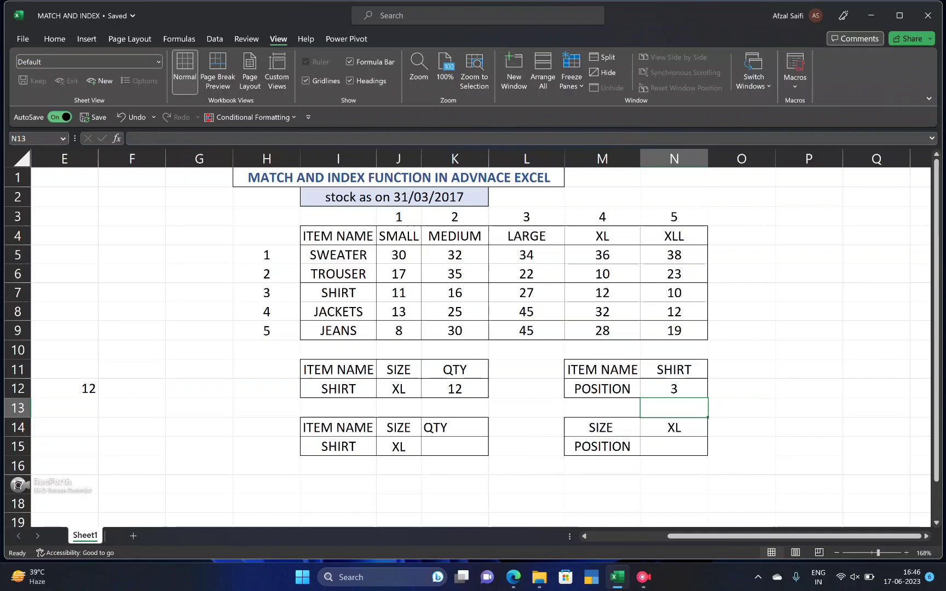
- Enter =MATCH(N14,J4:N4,0) in cell N15 to find the XL size's position among the size headers
click(674, 446)
text(=)
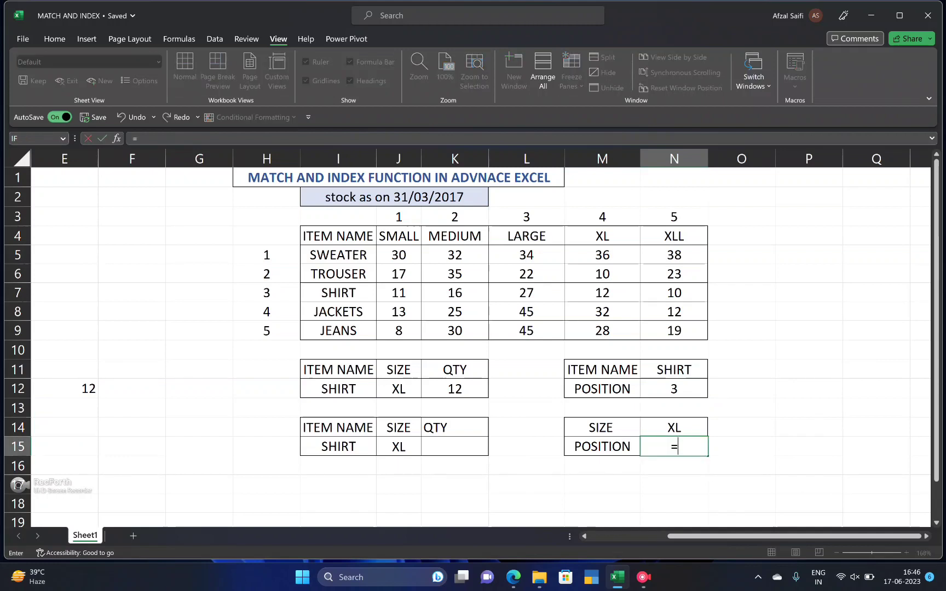
text(mat)
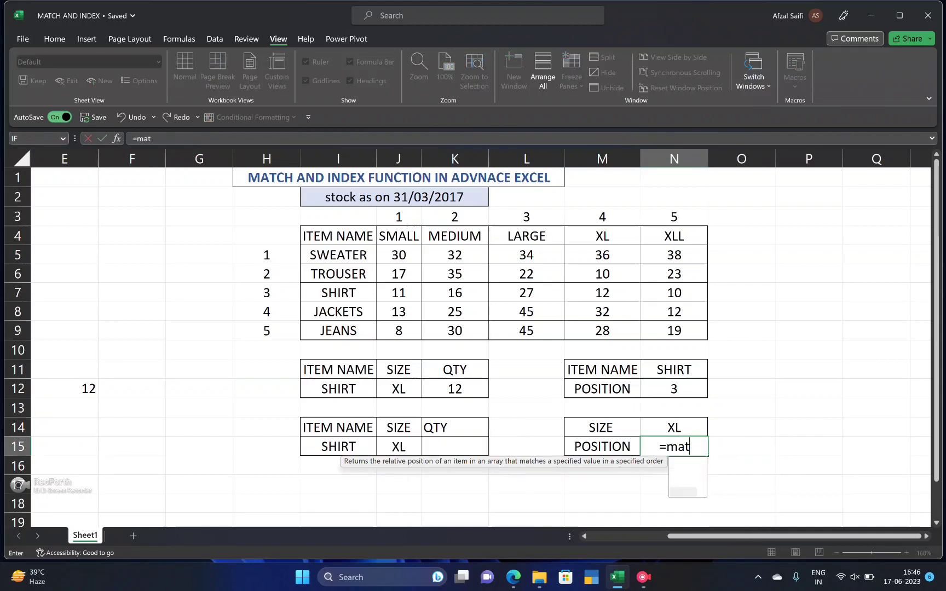
text(ch)
key(Tab)
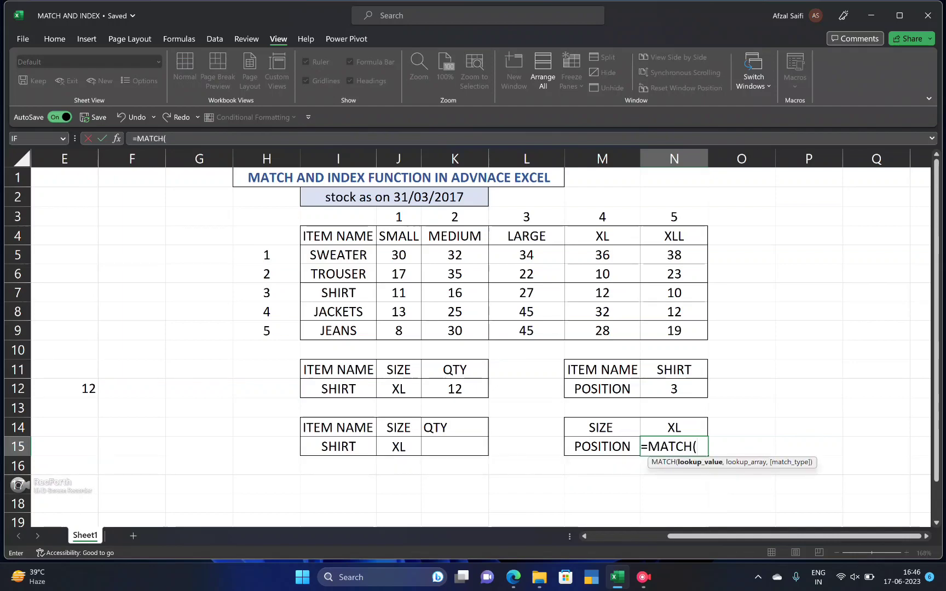
key(Up)
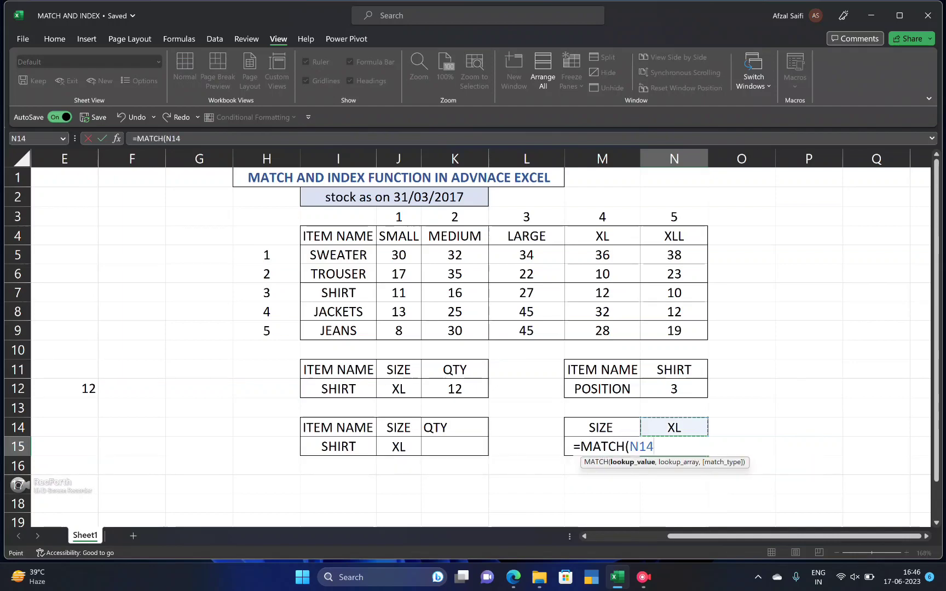
text(,)
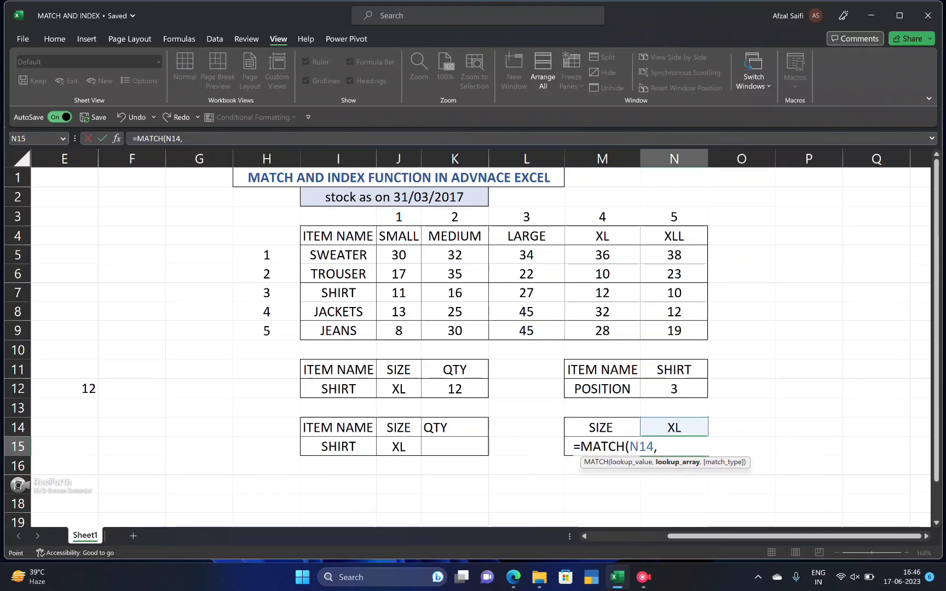
drag(395, 236, 705, 245)
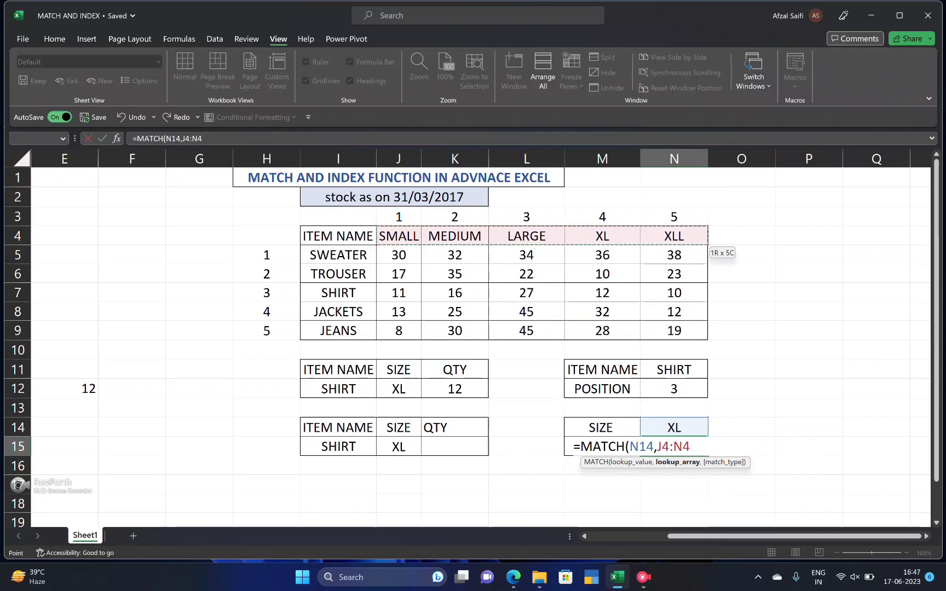
text(,)
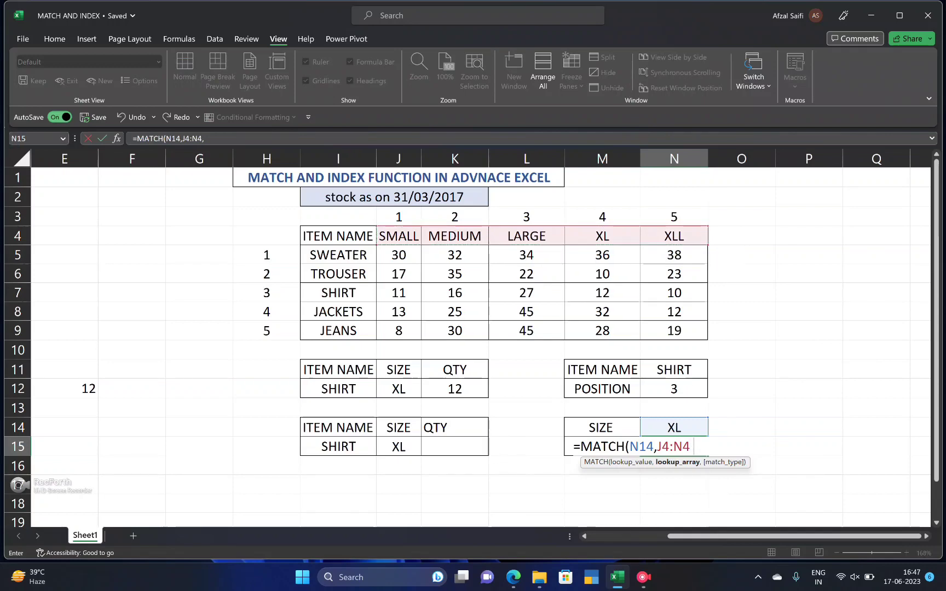
text(0)
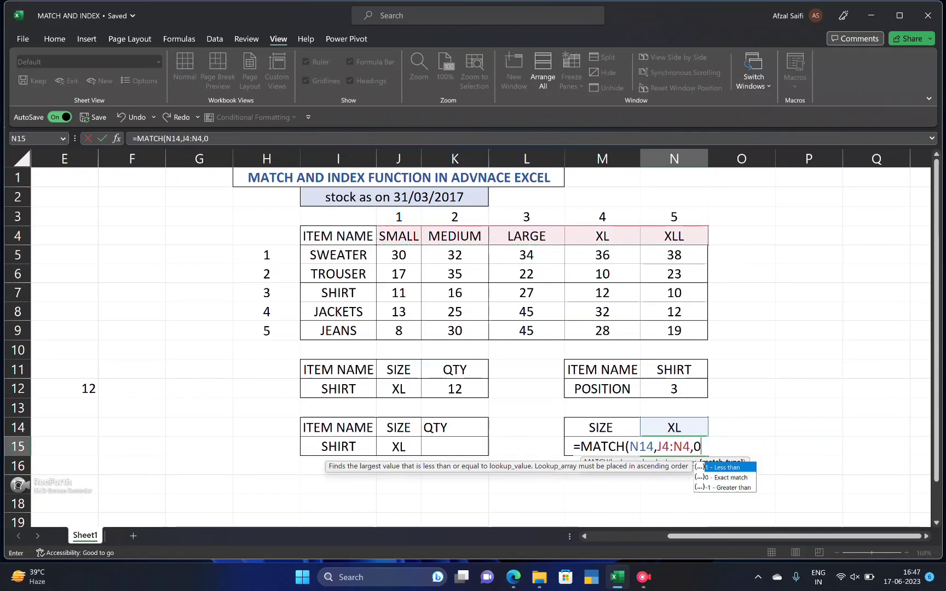
text())
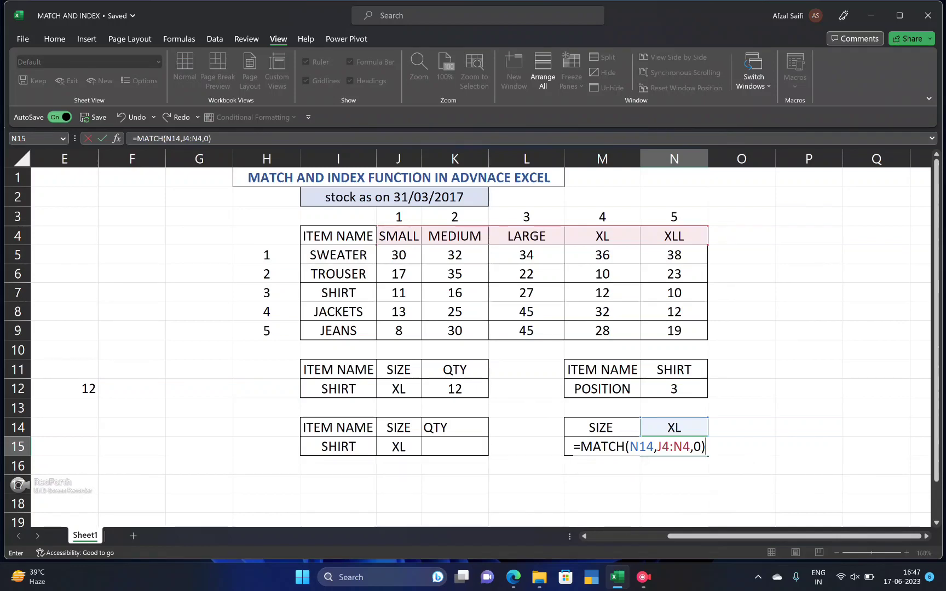
key(Return)
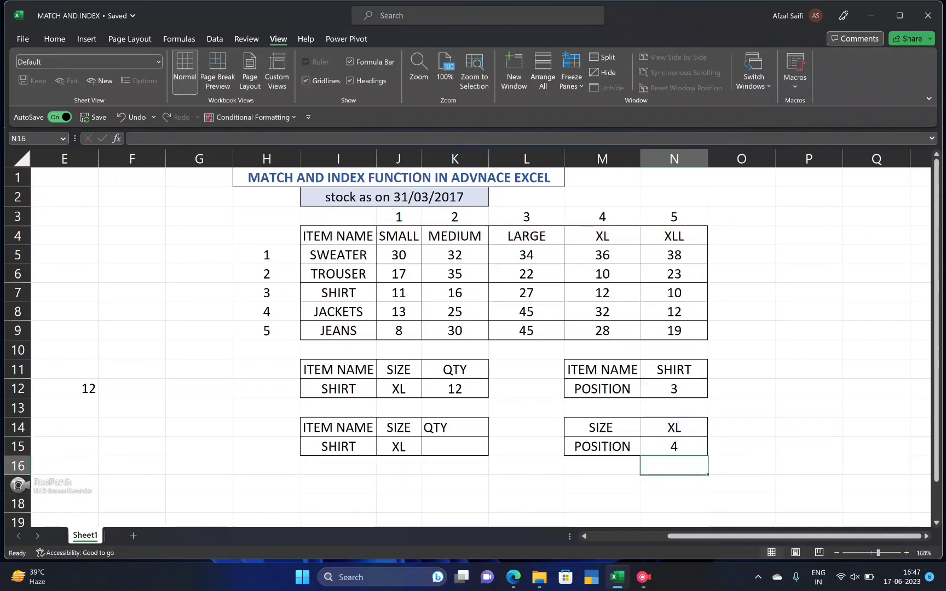
key(Up)
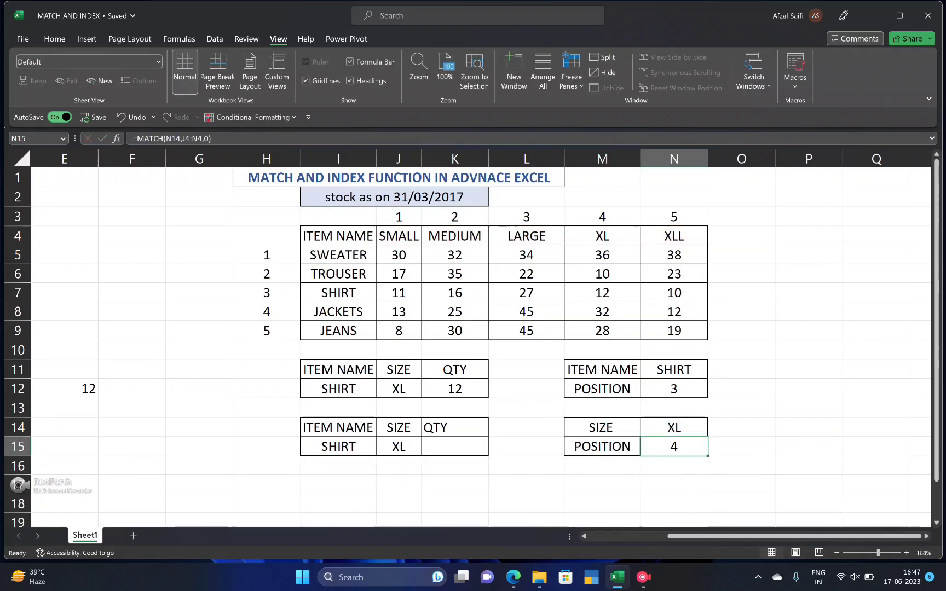
- Start an INDEX formula in cell K15 with the stock quantities J5:N9 as its array
click(455, 447)
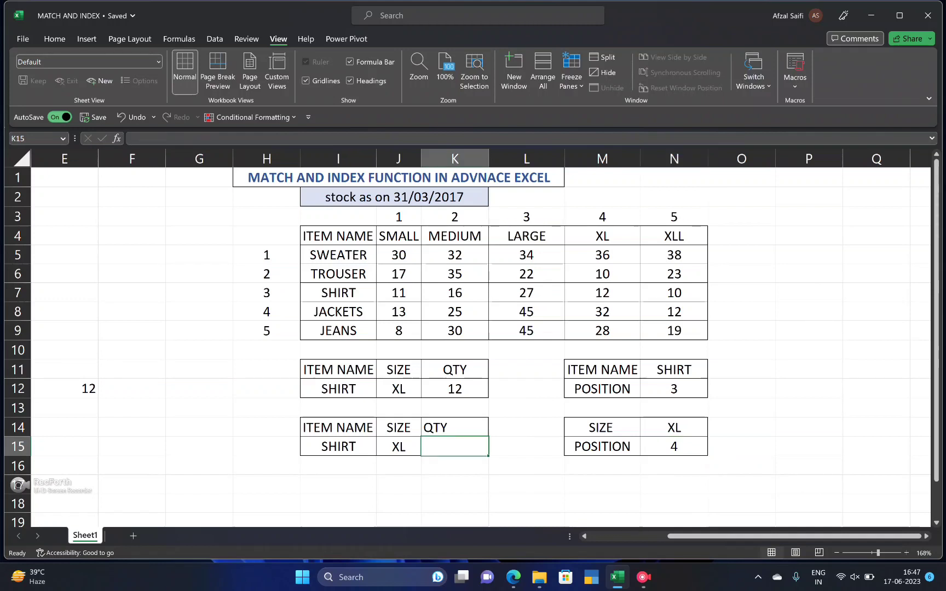
text(=)
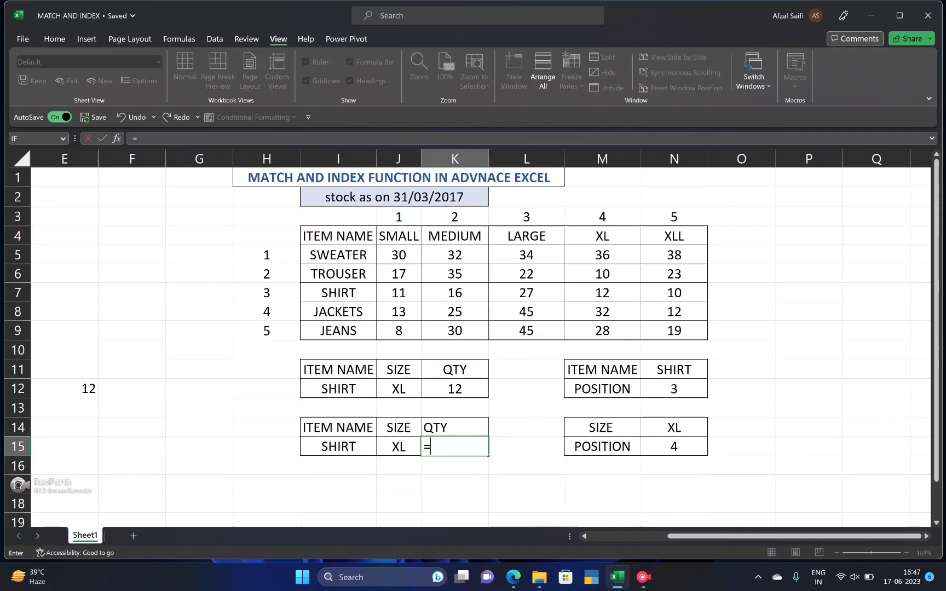
text(index)
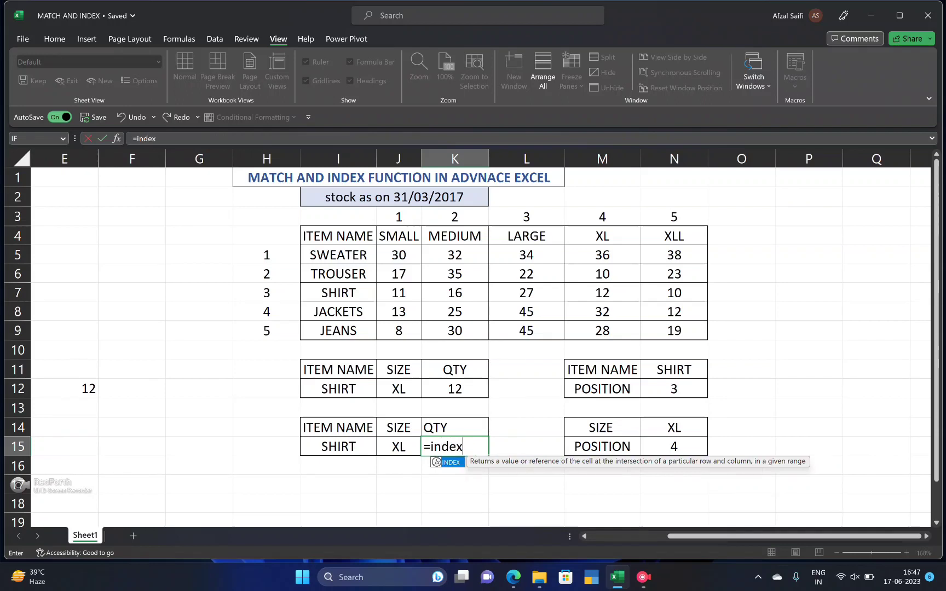
key(Tab)
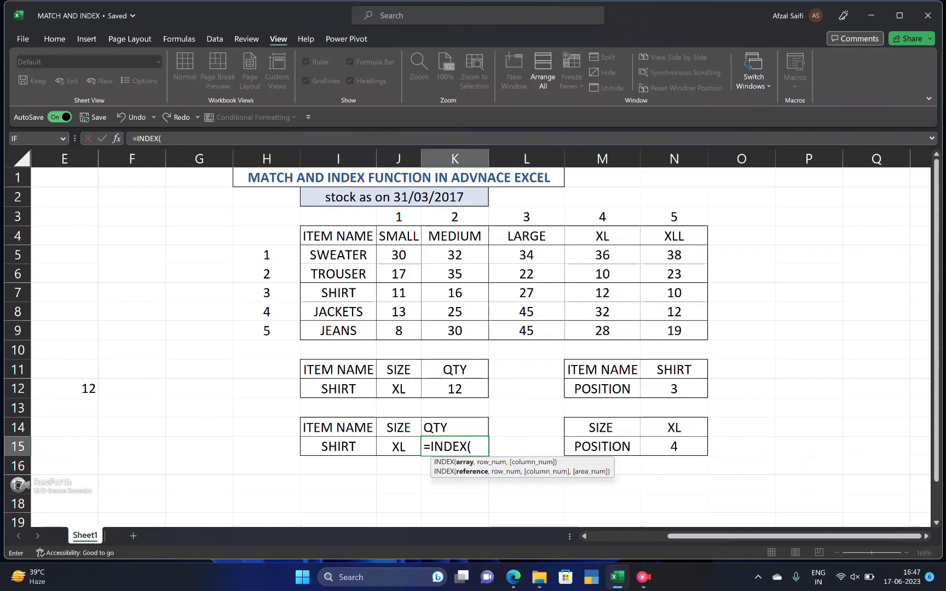
drag(386, 255, 703, 335)
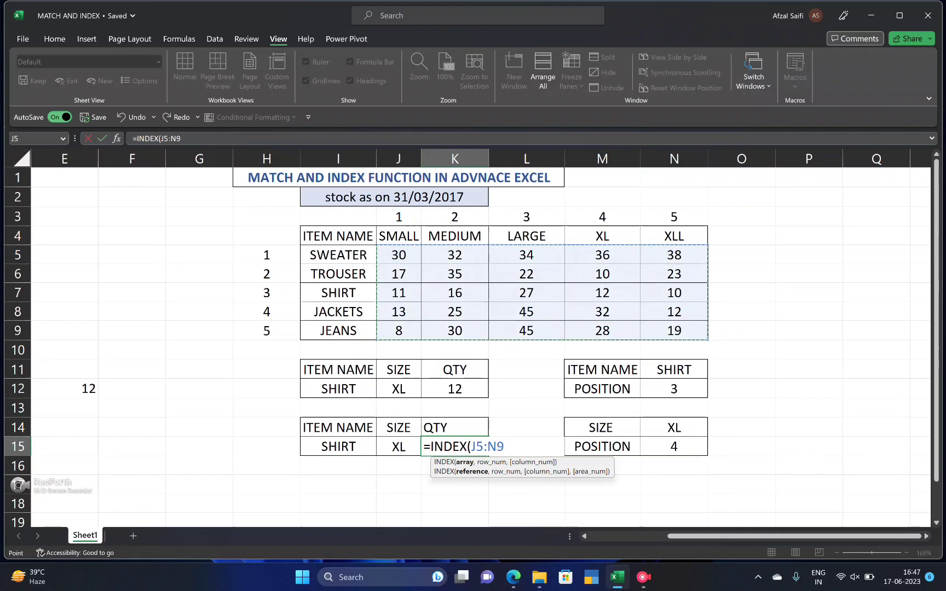
- Add MATCH(I15,I5:I9,0) as the row number argument of the INDEX formula in K15
text(,match)
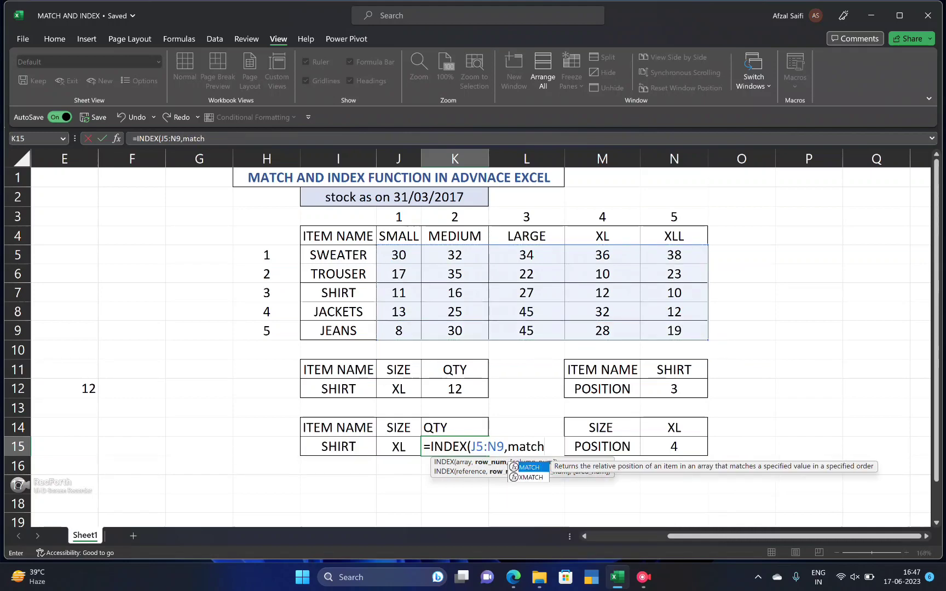
key(Tab)
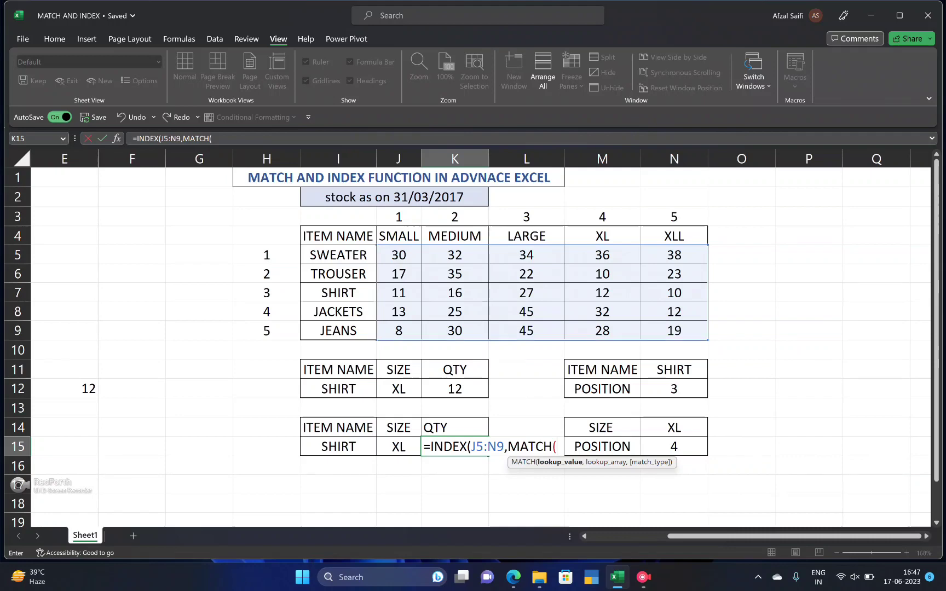
click(338, 447)
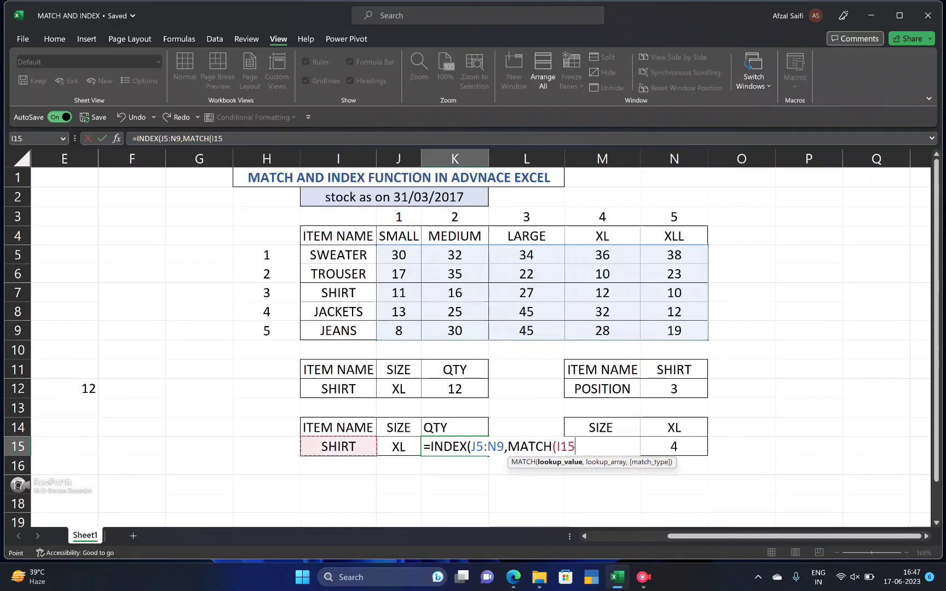
text(,)
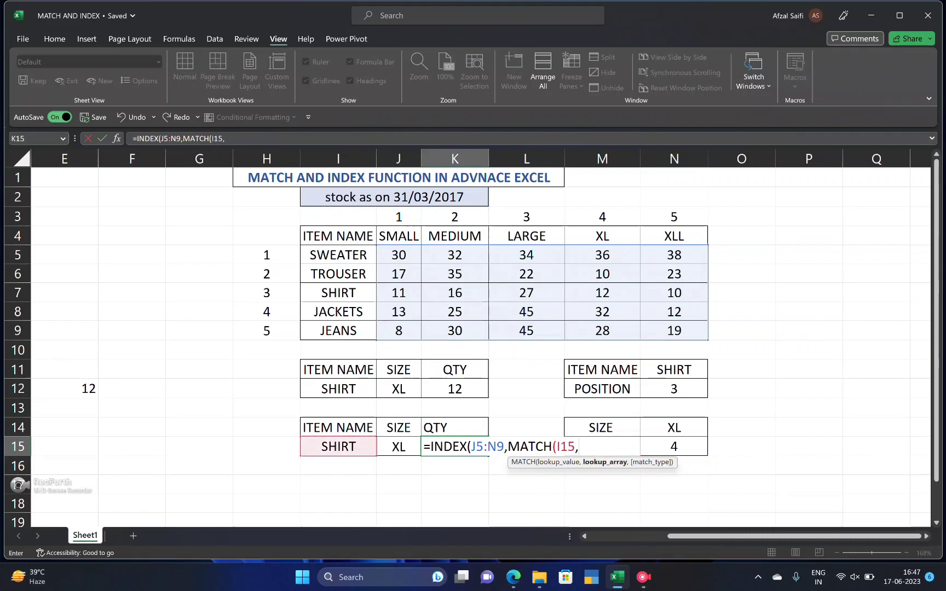
drag(338, 255, 342, 331)
text(,0)
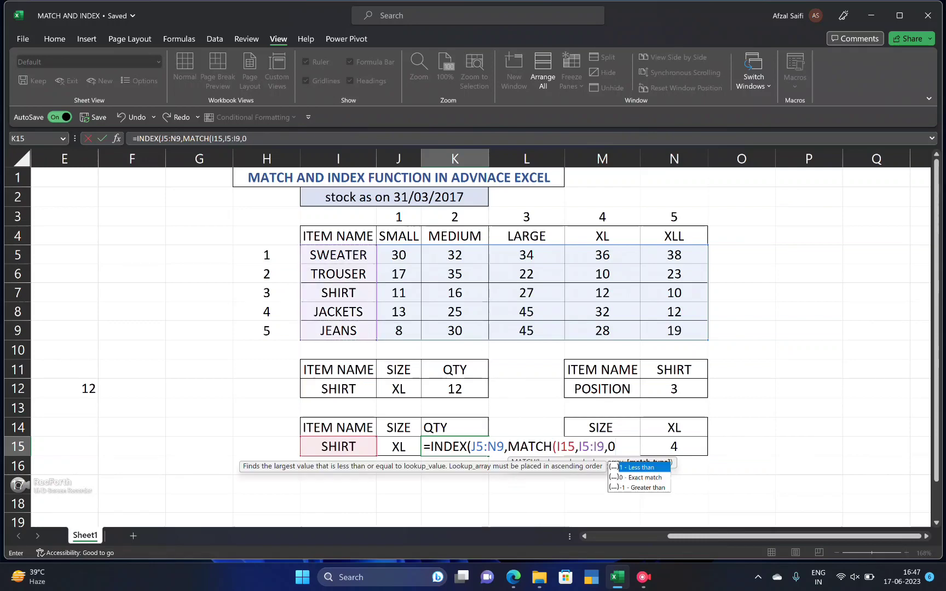
text(()
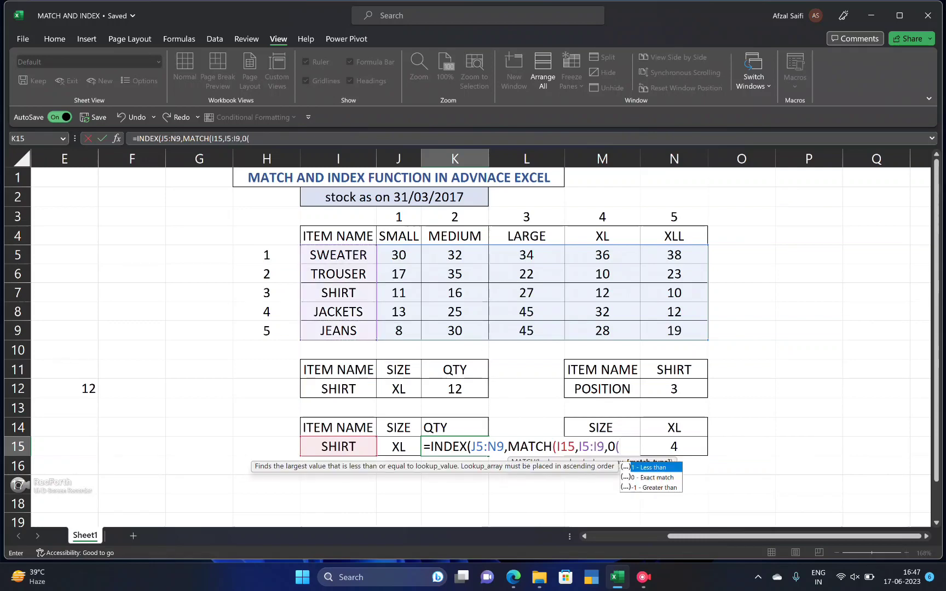
key(BackSpace)
text())
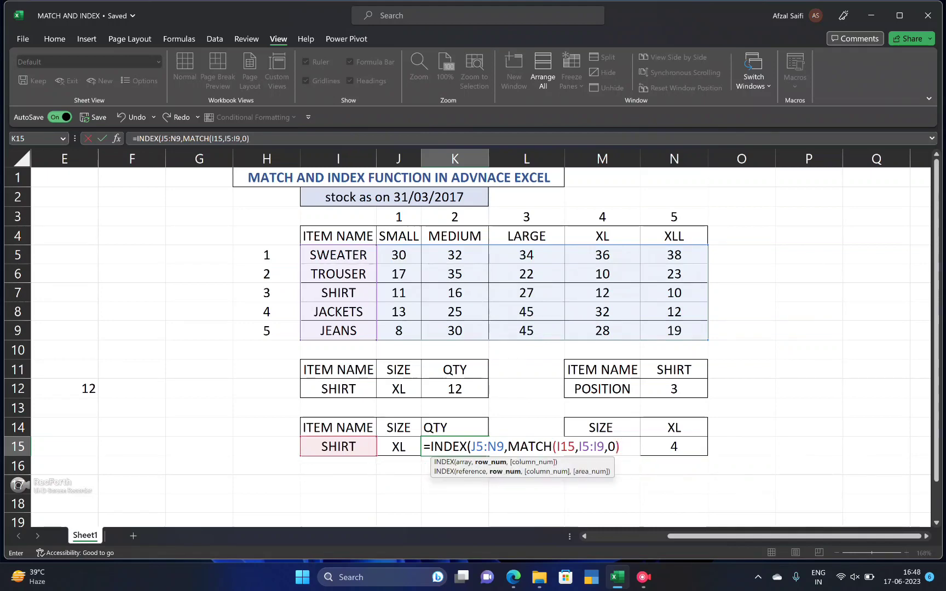
- Add MATCH(J15,J4:N4,0) as the column number argument and complete the INDEX formula in K15
text(,m)
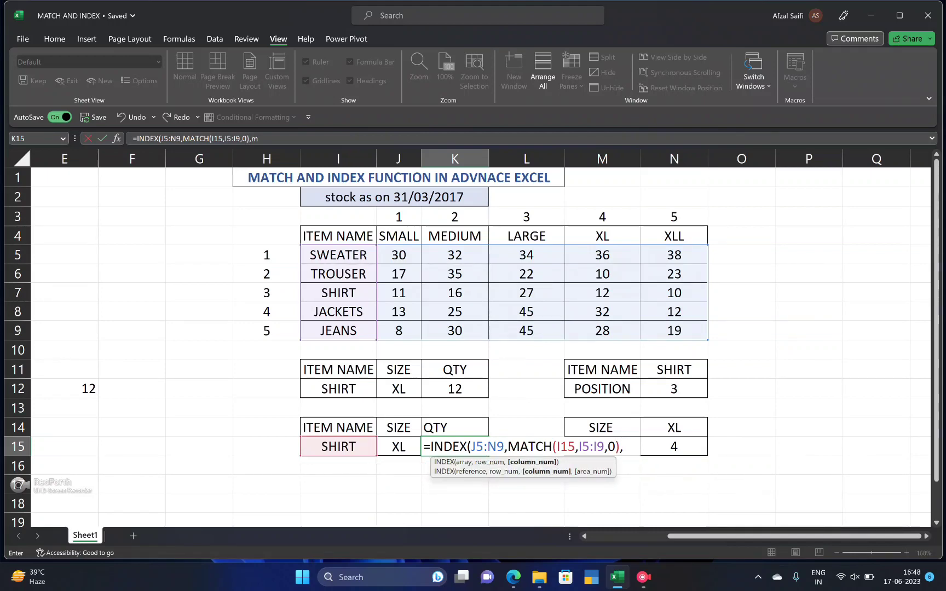
text(atc)
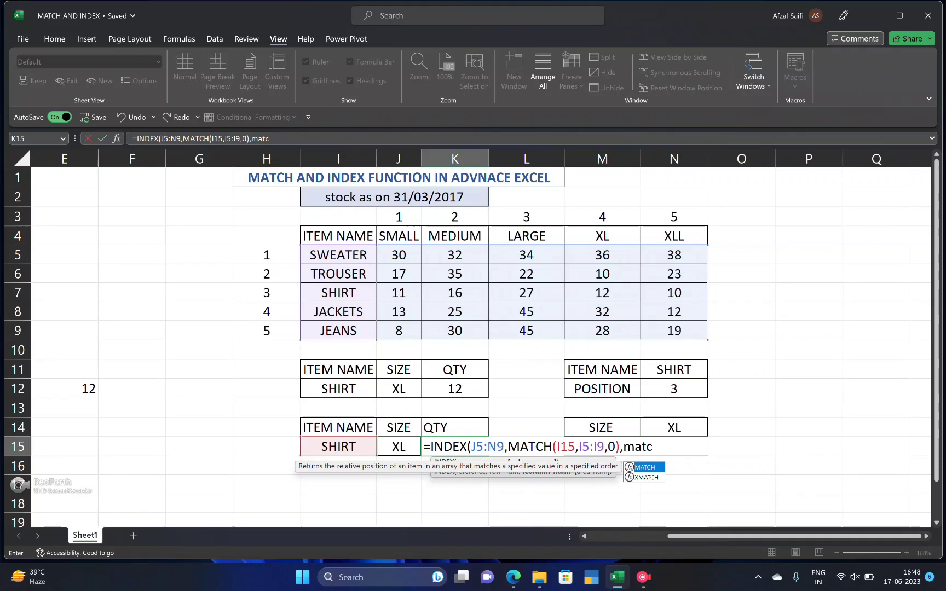
key(Tab)
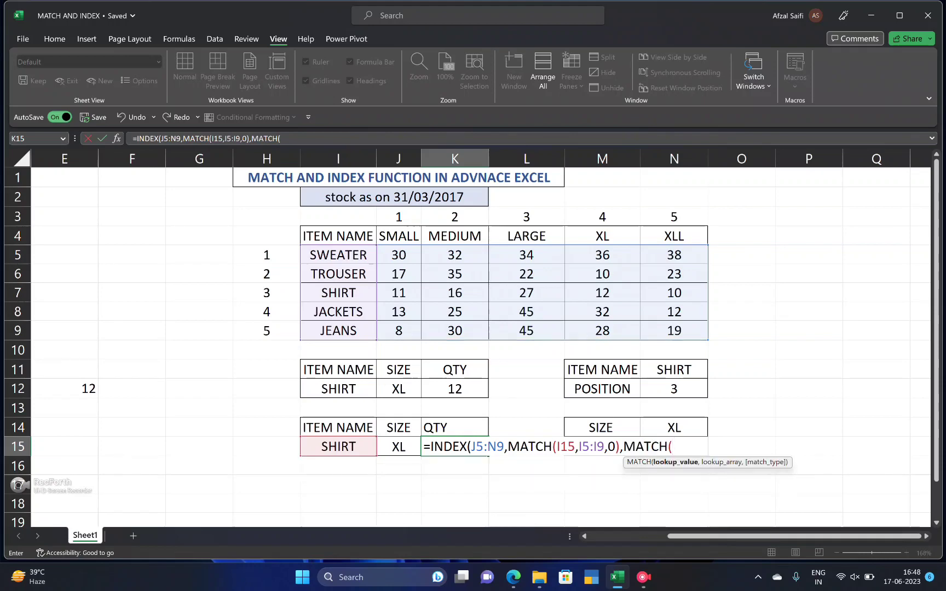
key(Left)
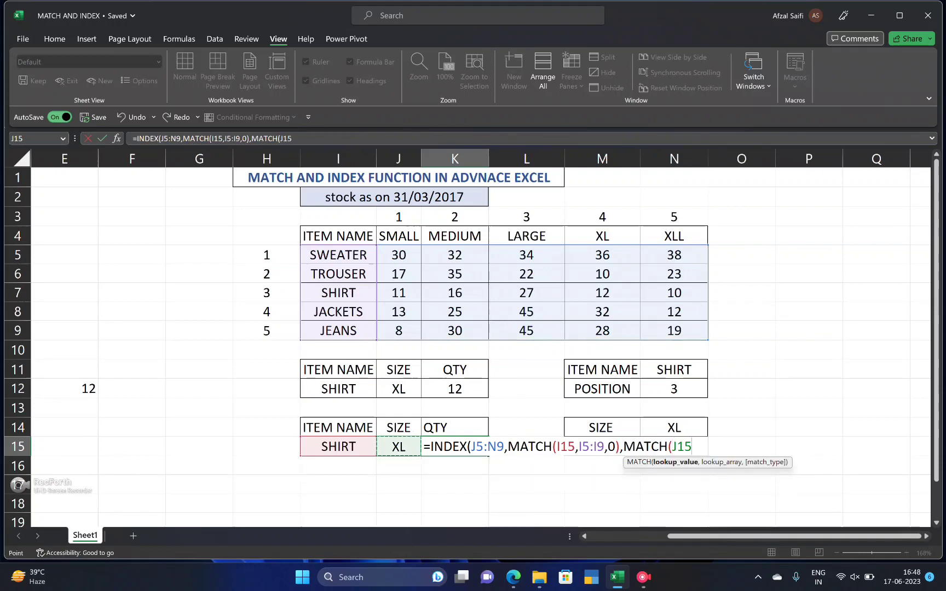
text(,)
drag(399, 236, 704, 244)
text(,)
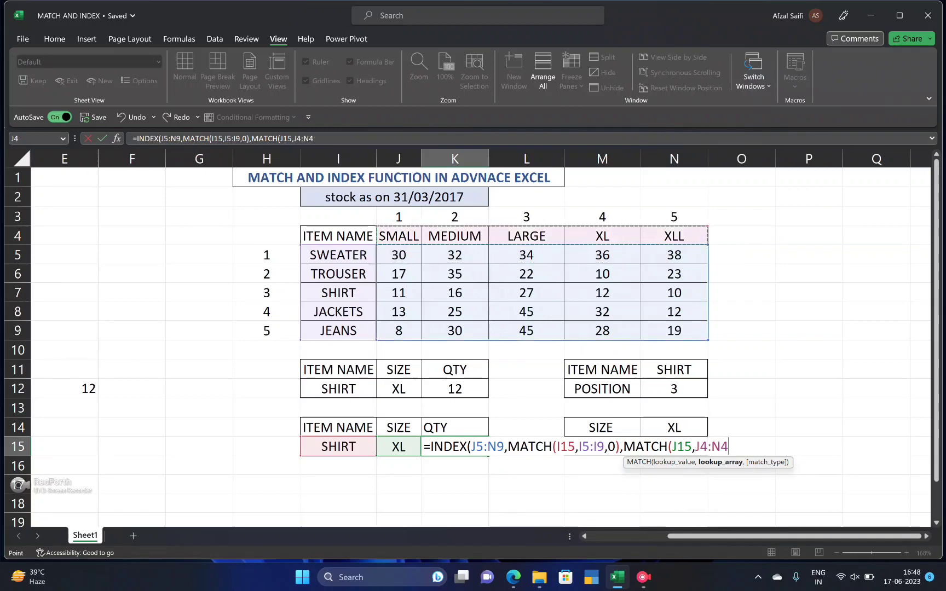
text(0)
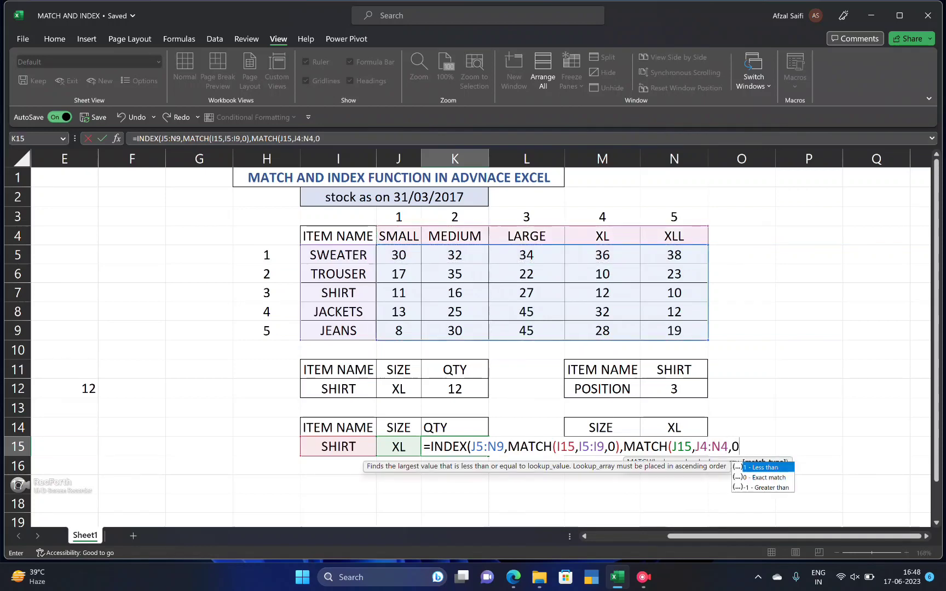
text()))
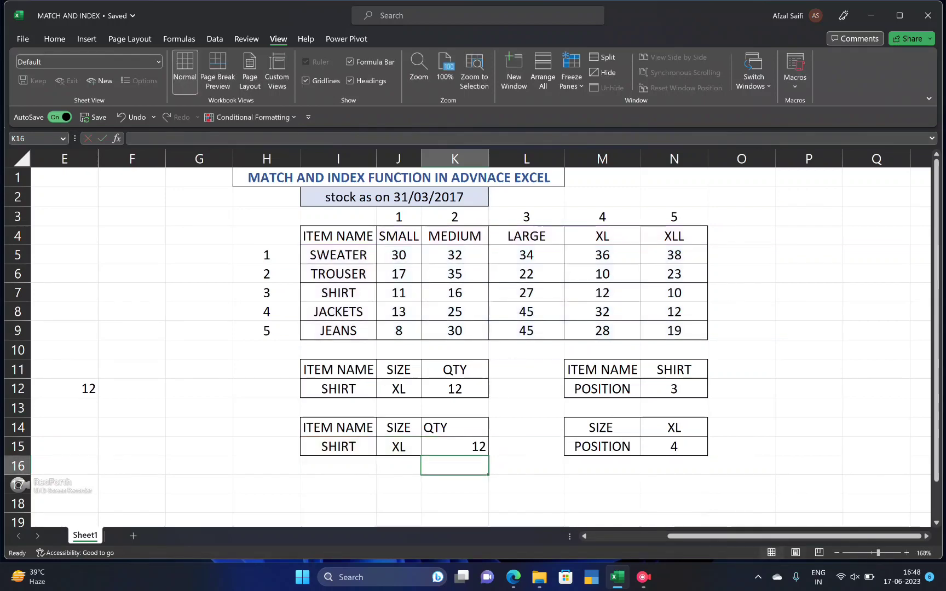
- Check the combined formula in K15 against the XL shirt quantity in M7, and examine the formula in E12 with its referenced ranges
click(455, 447)
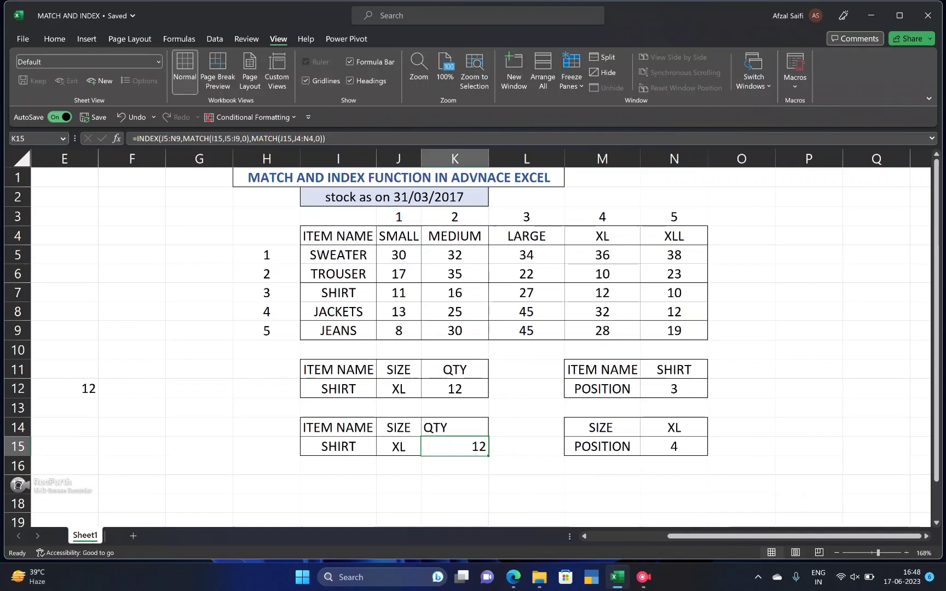
click(603, 293)
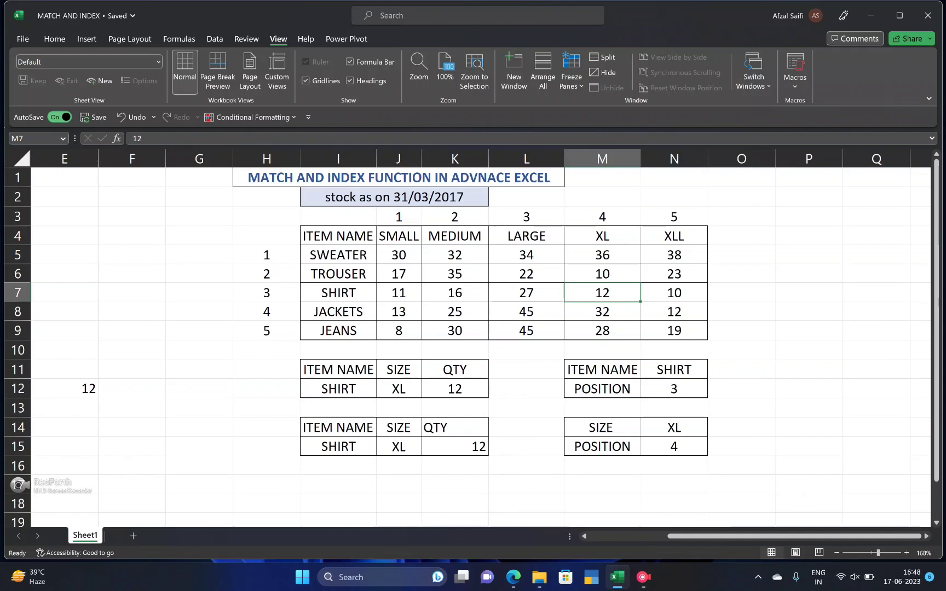
click(65, 389)
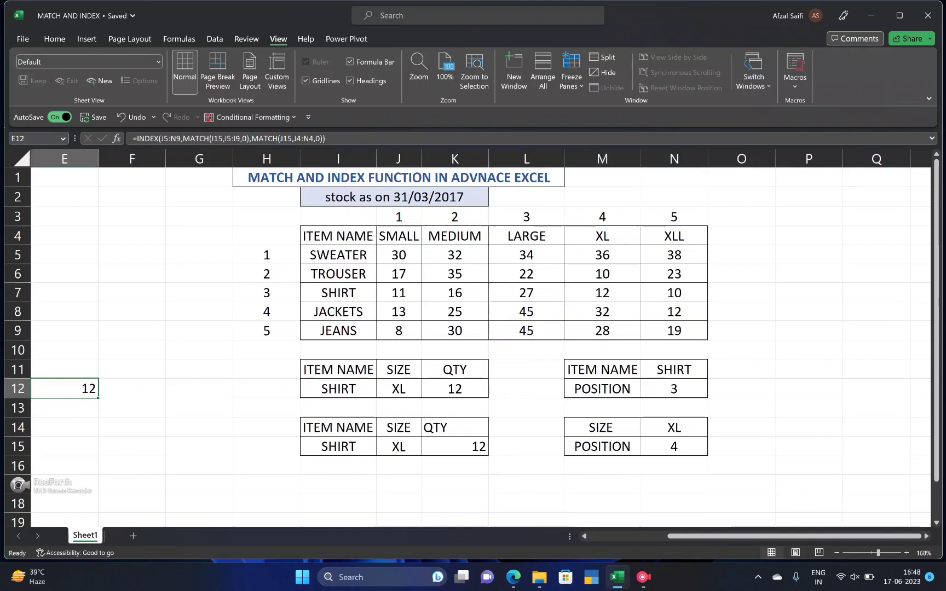
double_click(81, 389)
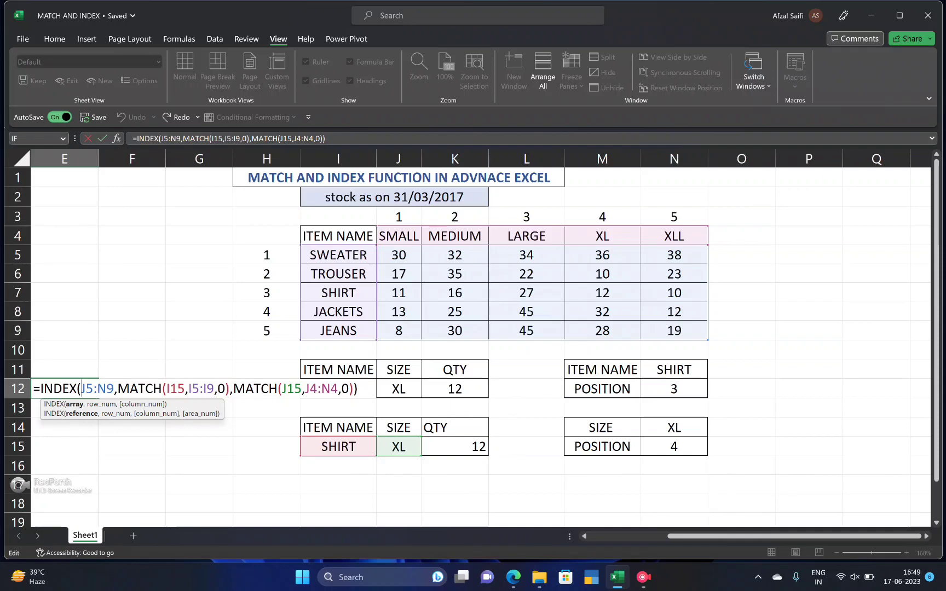
click(65, 255)
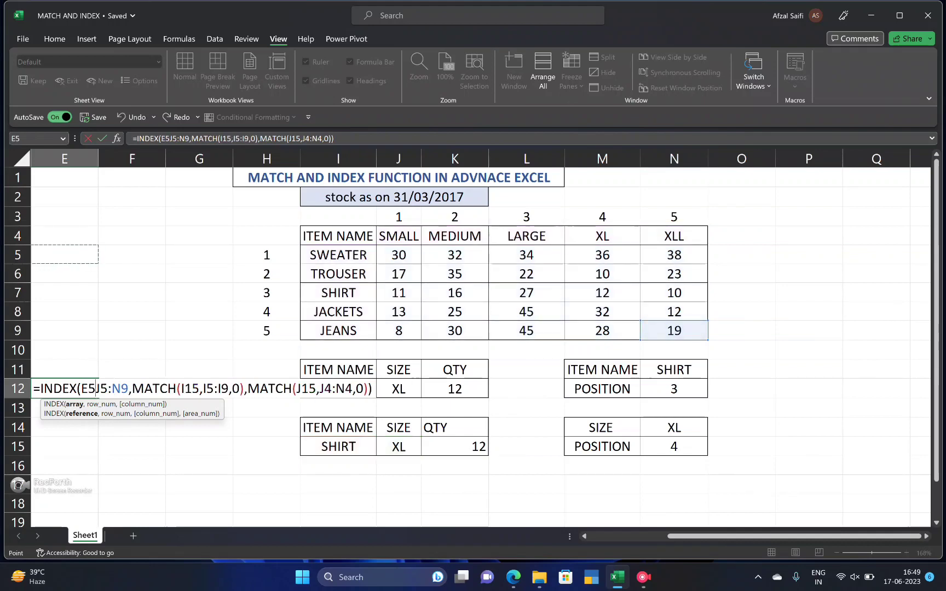
key(BackSpace)
key(BackSpace)
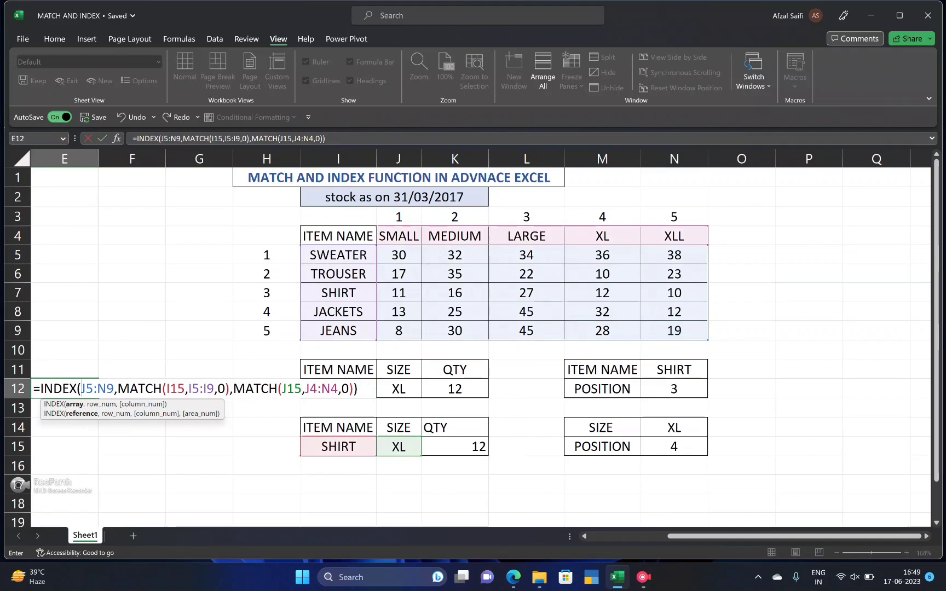
key(Return)
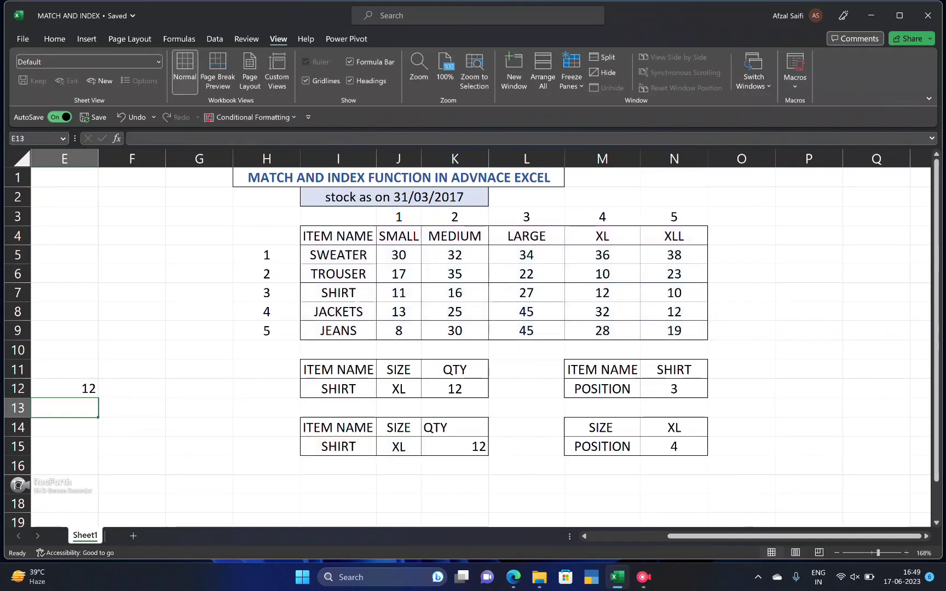
- Enter the closing note "thanx for watch my video on youtube" in cell E13
text(th)
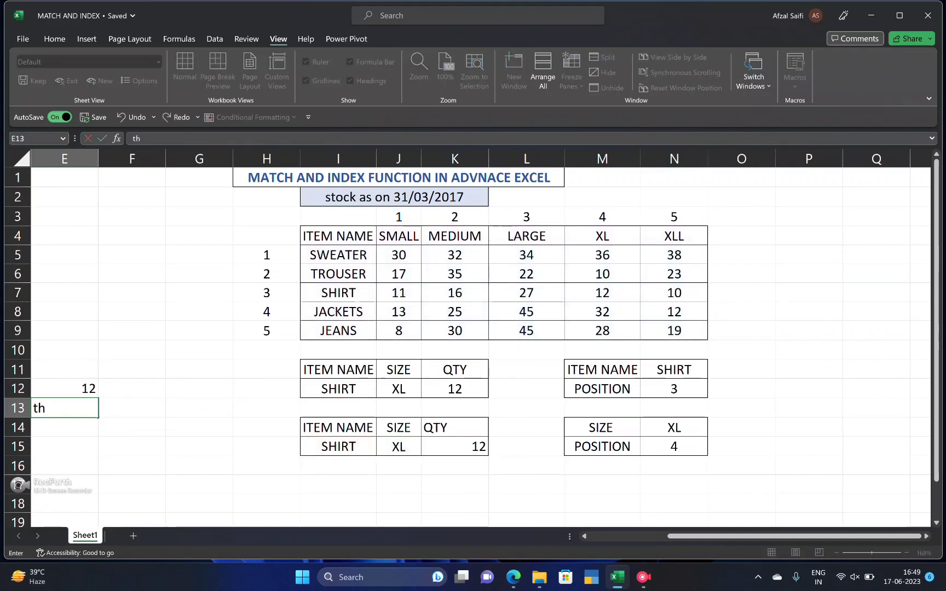
text(an)
key(BackSpace)
text(anx for watc)
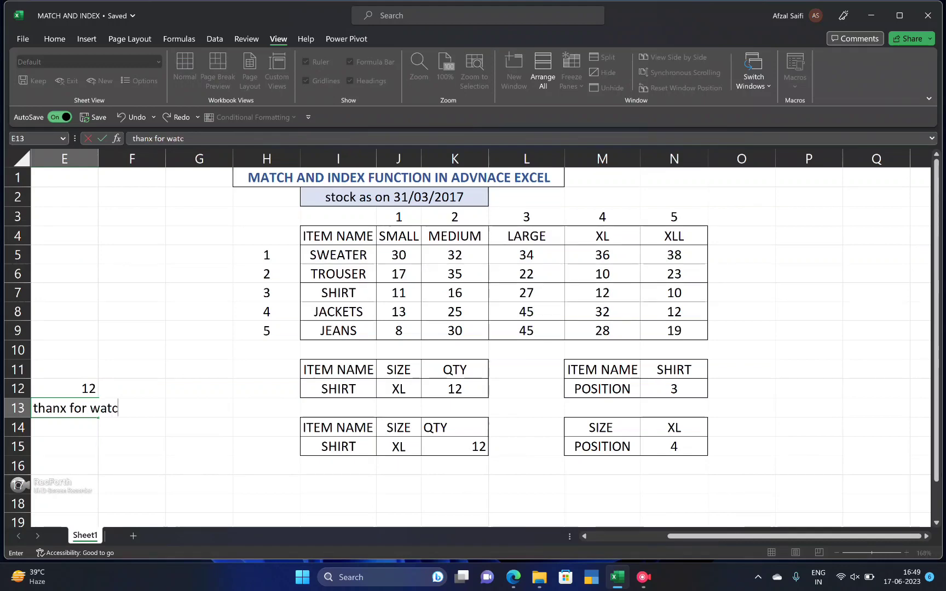
text(h my n)
key(BackSpace)
text(video)
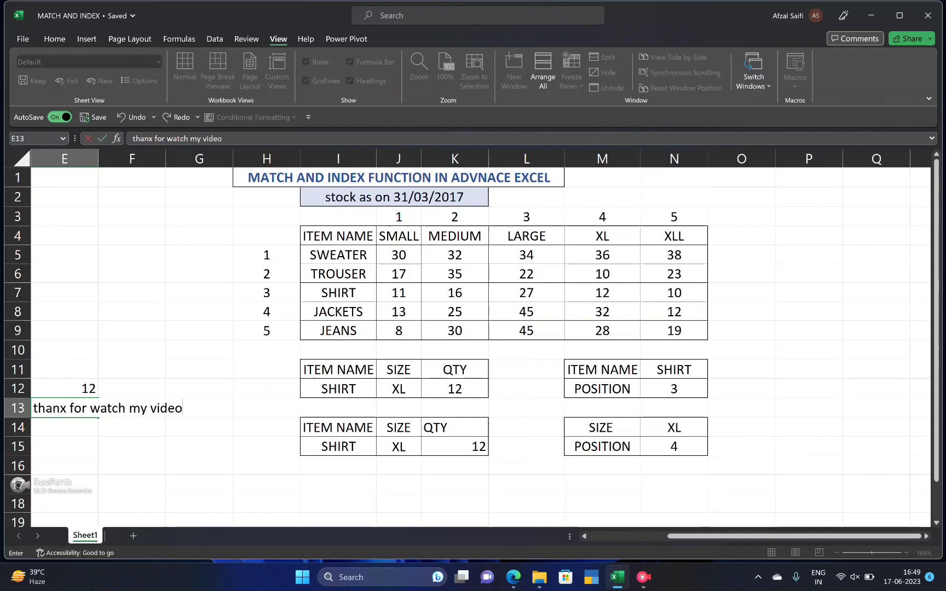
text( on youtube)
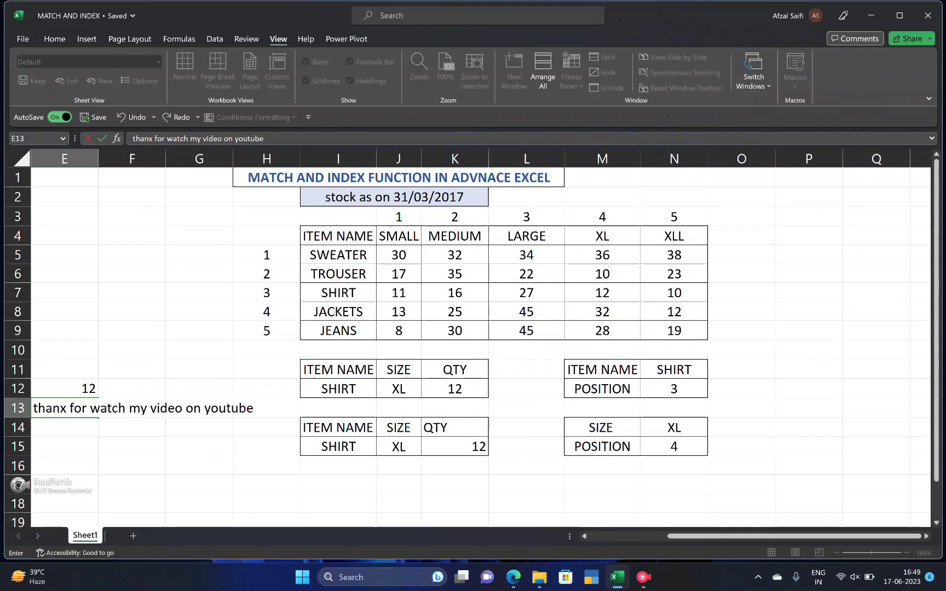
key(Return)
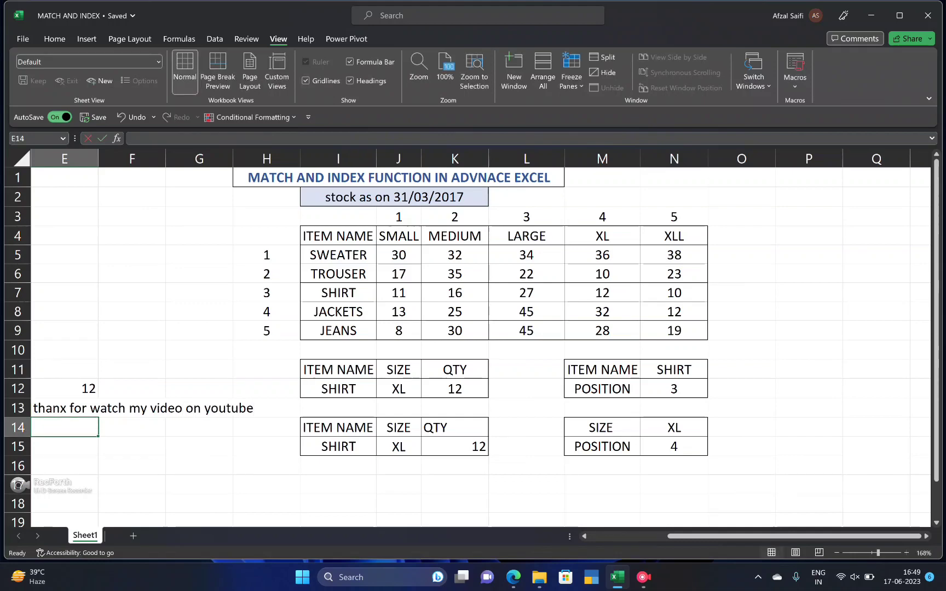
- Write "semplex" in cell E14, below the thank-you note
text(d)
key(BackSpace)
text(semplex)
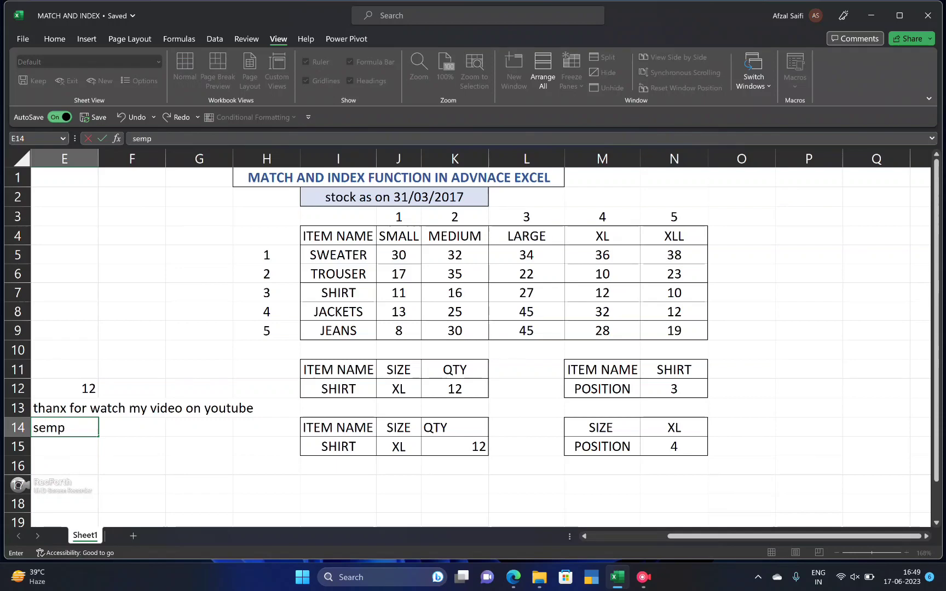